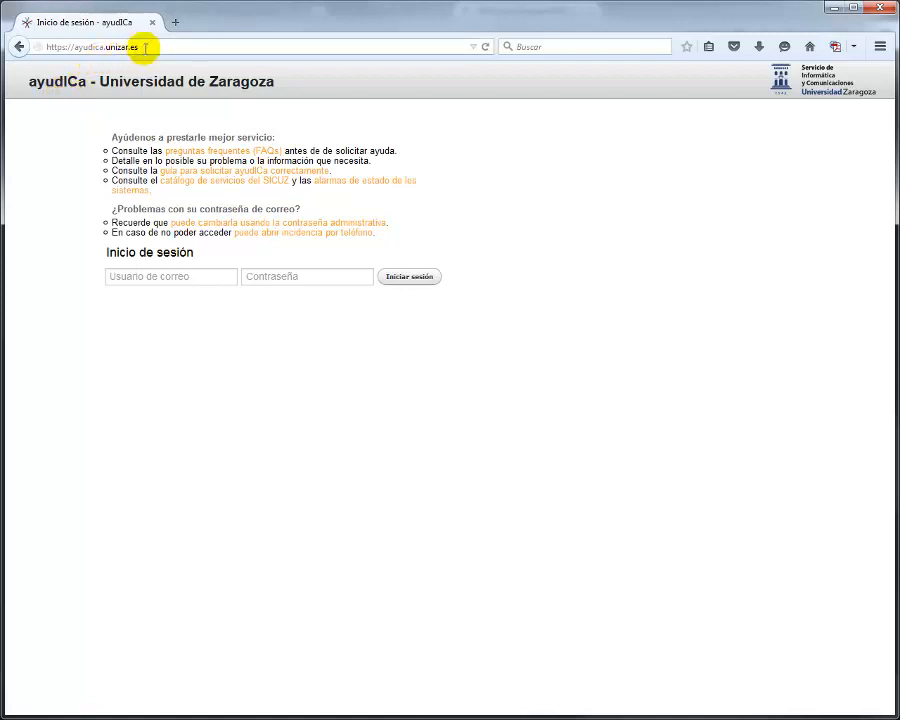
Step: Sign in to documenta.unizar.es with the username and password already filled in
{"action": "left_click_drag", "start_coordinate": [144, 47], "coordinate": [74, 47]}
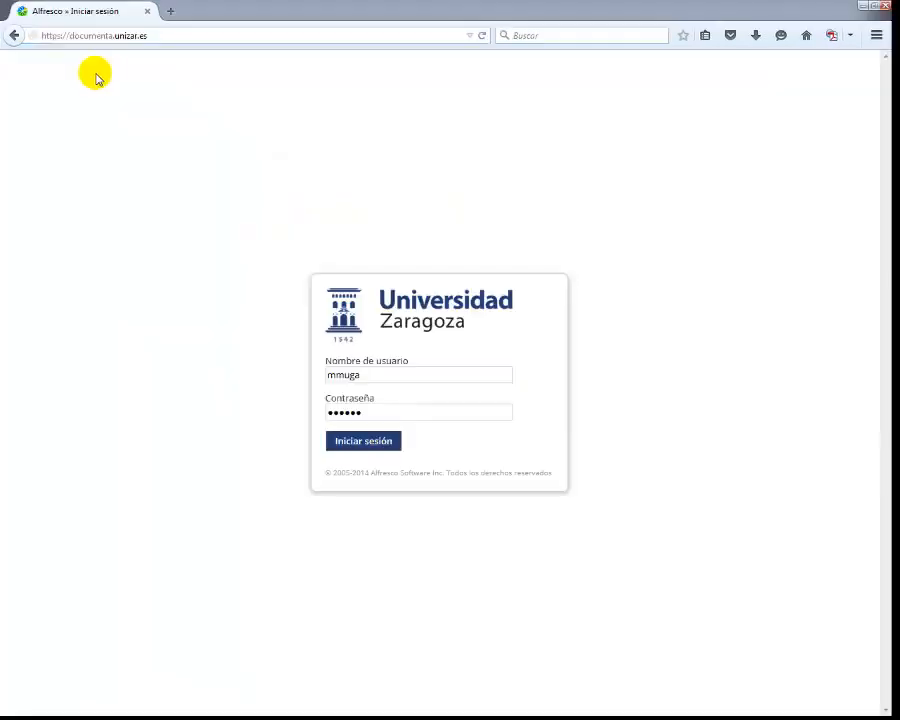
{"action": "left_click", "coordinate": [153, 35]}
{"action": "left_click_drag", "start_coordinate": [153, 35], "coordinate": [64, 40]}
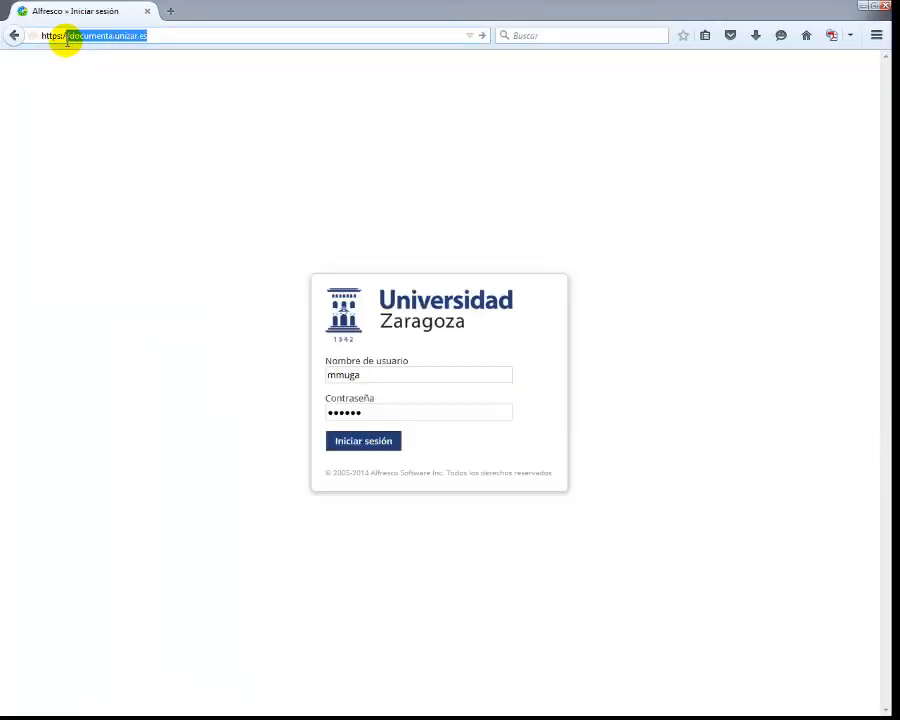
{"action": "left_click", "coordinate": [223, 338]}
{"action": "left_click_drag", "start_coordinate": [375, 373], "coordinate": [310, 371]}
{"action": "left_click_drag", "start_coordinate": [365, 412], "coordinate": [329, 408]}
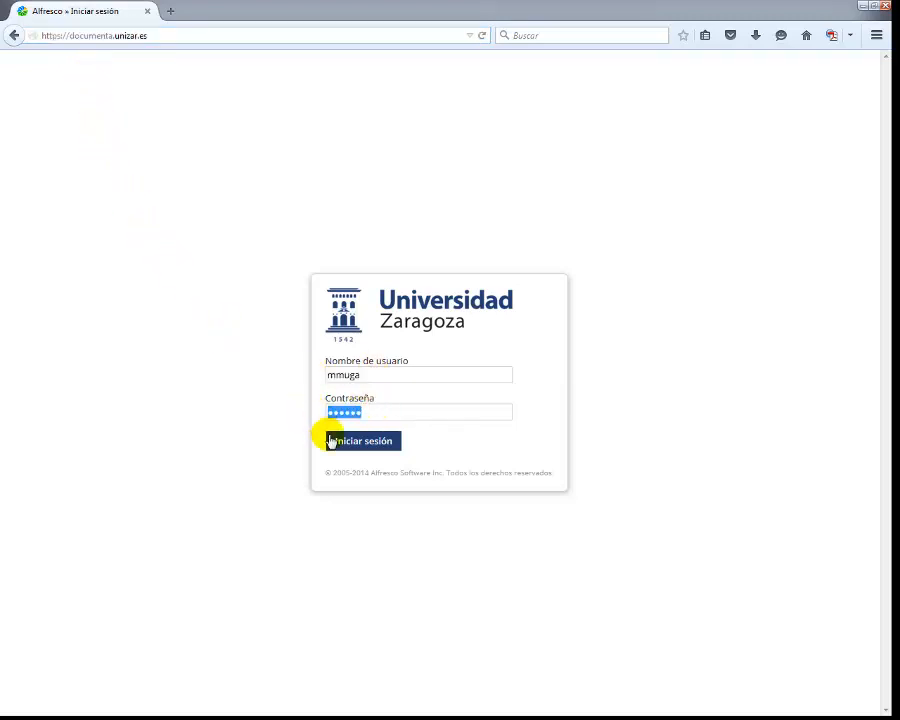
{"action": "left_click", "coordinate": [371, 445]}
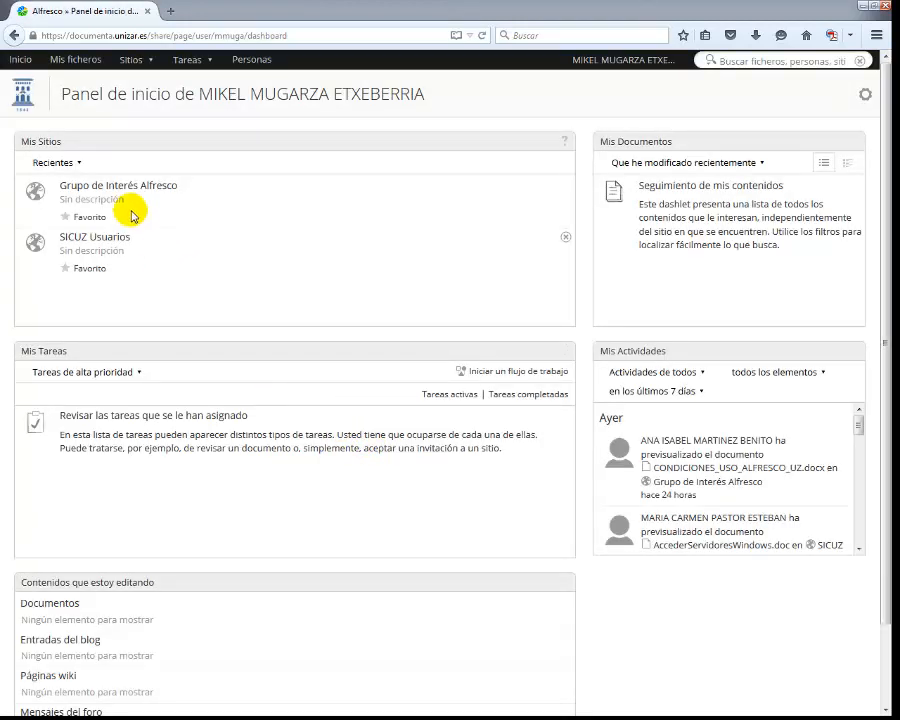
Step: Open the SICUZ Usuarios site from the Mis Sitios list and show it in full screen
{"action": "left_click_drag", "start_coordinate": [63, 138], "coordinate": [16, 140]}
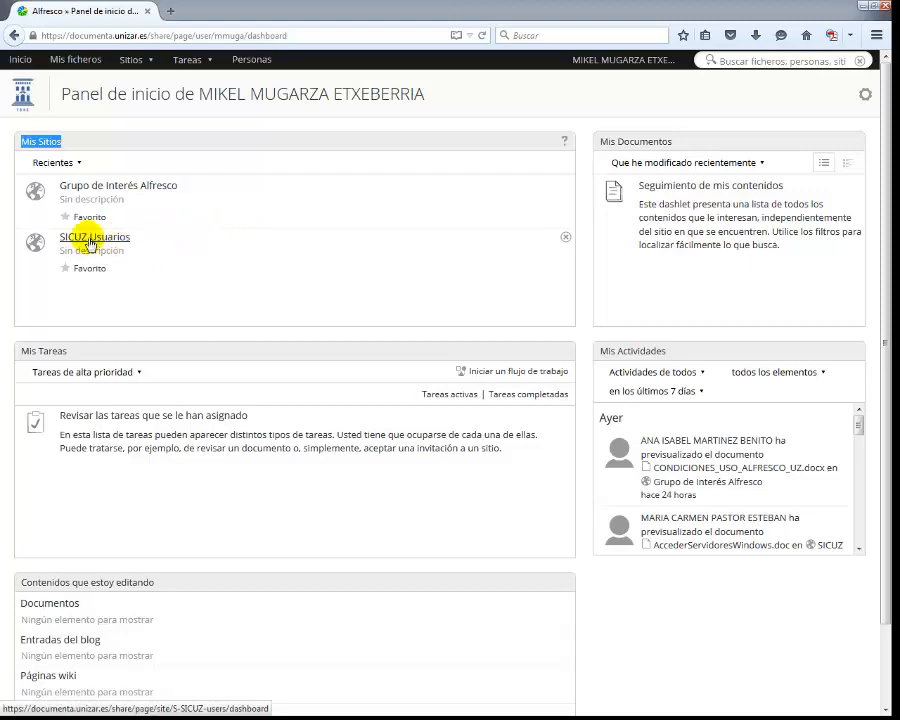
{"action": "left_click", "coordinate": [89, 241]}
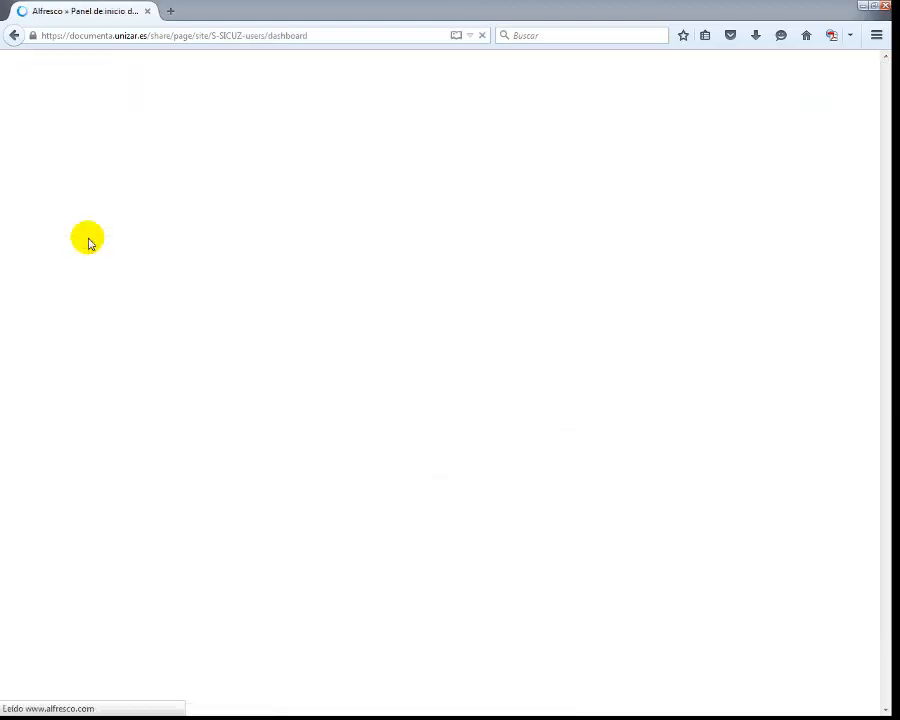
{"action": "key", "text": "F11"}
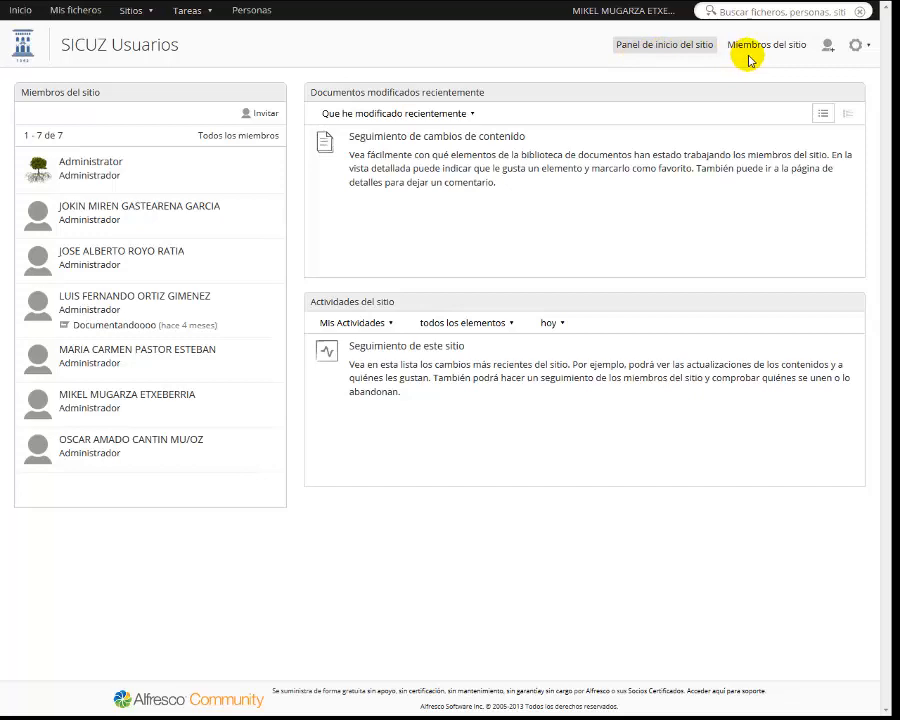
Step: Look over the site's dashboard customization page and its site details, and cancel without changes
{"action": "left_click", "coordinate": [871, 47]}
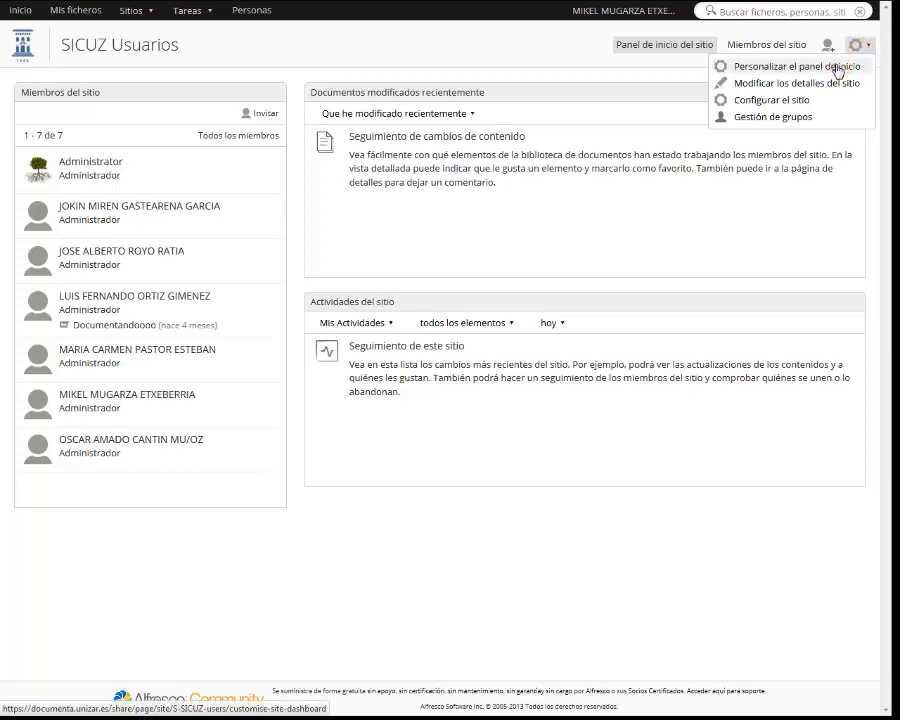
{"action": "left_click", "coordinate": [842, 67]}
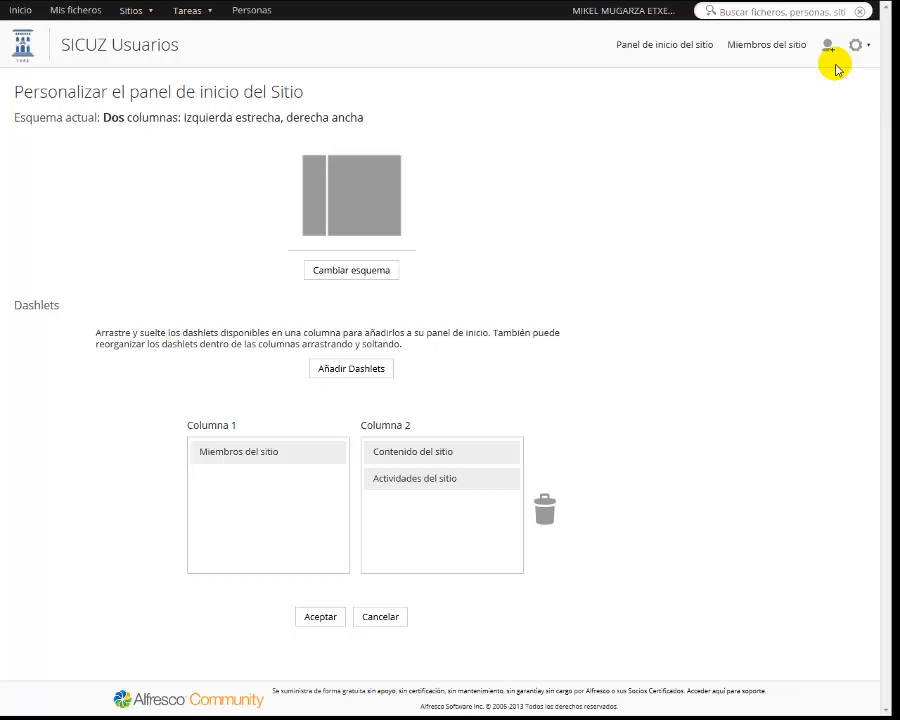
{"action": "left_click", "coordinate": [858, 45]}
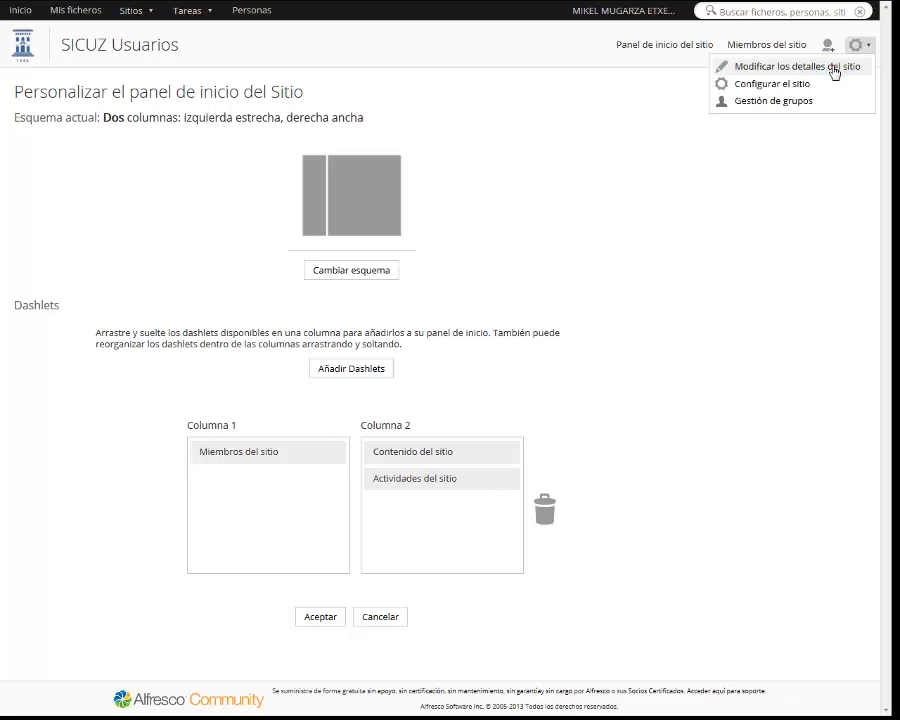
{"action": "left_click", "coordinate": [834, 68]}
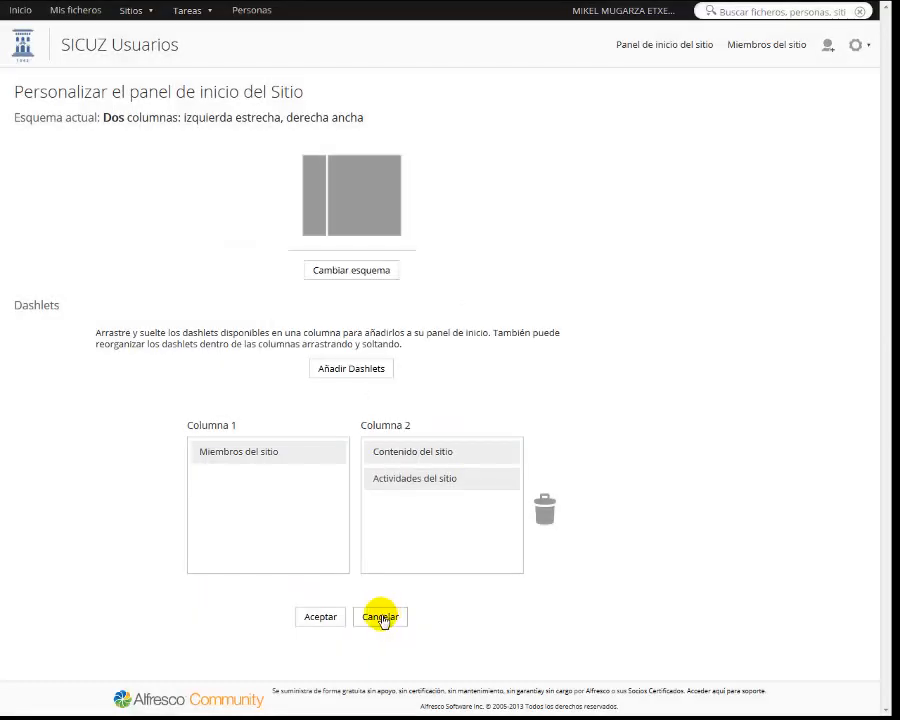
{"action": "left_click", "coordinate": [381, 617]}
Step: Configure the site to include the Biblioteca de documentos, Calendario, Foros and Blog pages in that order, and save
{"action": "left_click", "coordinate": [858, 45]}
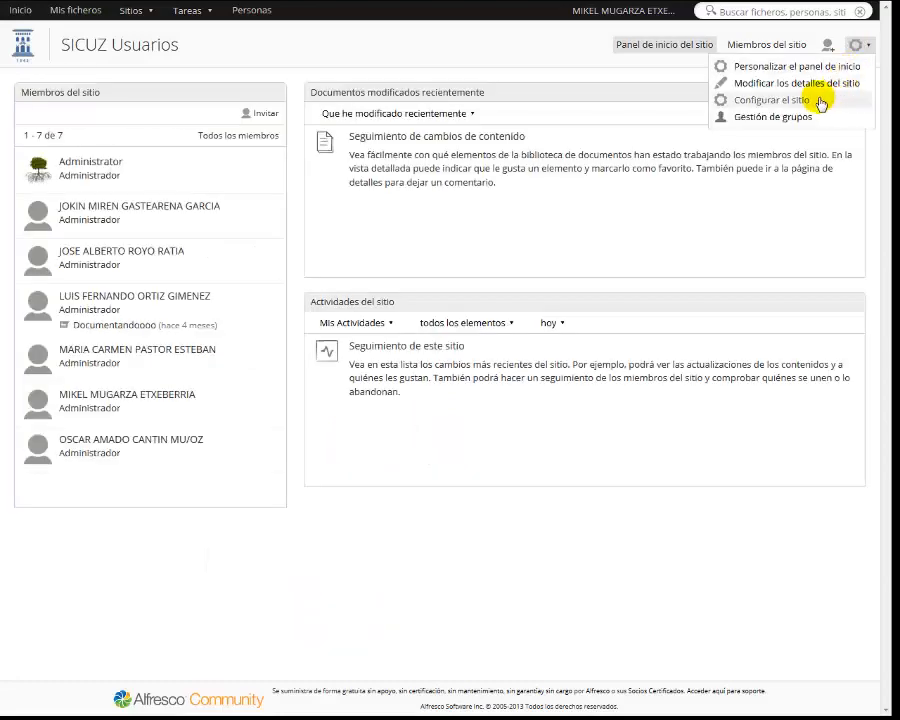
{"action": "left_click", "coordinate": [815, 99]}
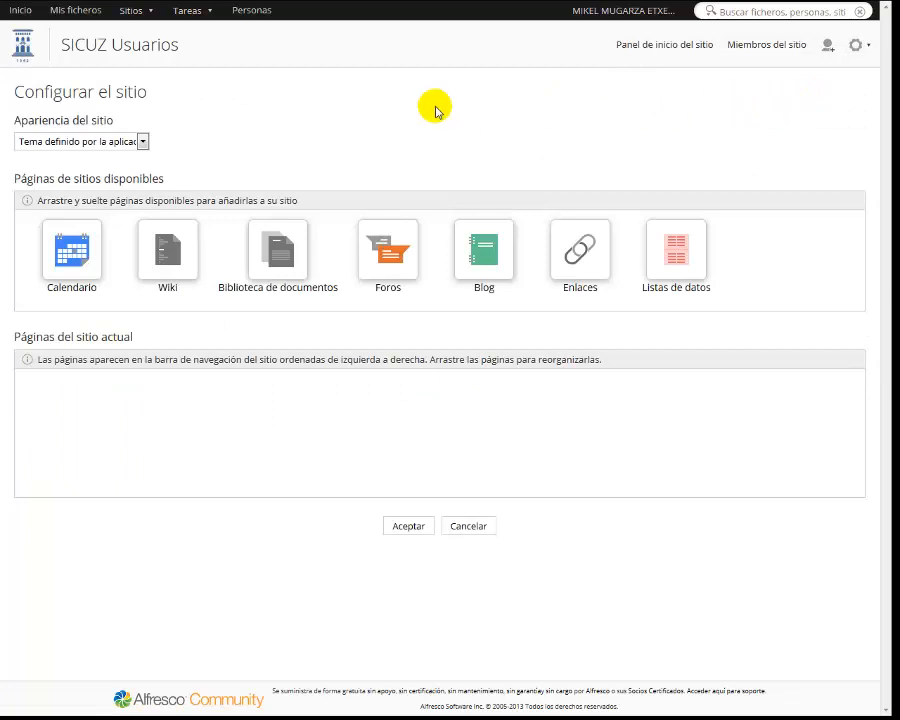
{"action": "left_click", "coordinate": [142, 146]}
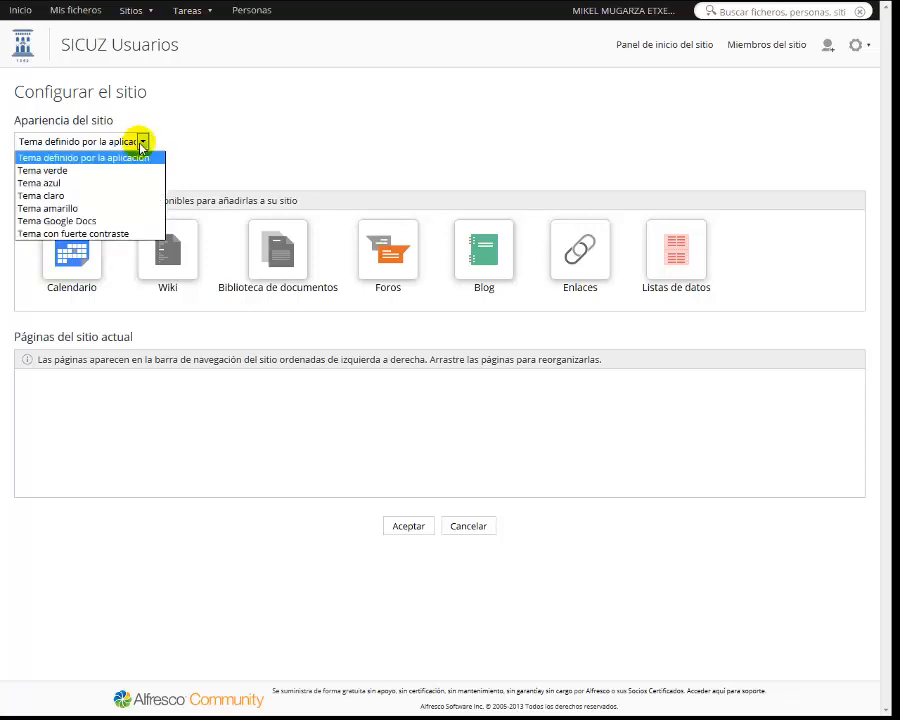
{"action": "left_click", "coordinate": [142, 146]}
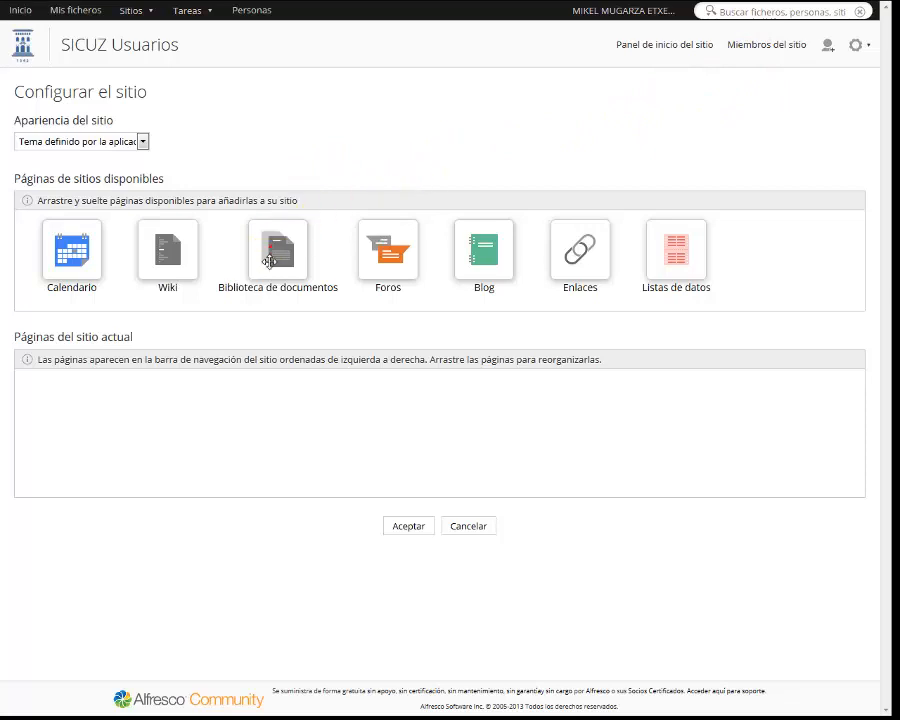
{"action": "left_click_drag", "start_coordinate": [269, 261], "coordinate": [85, 414]}
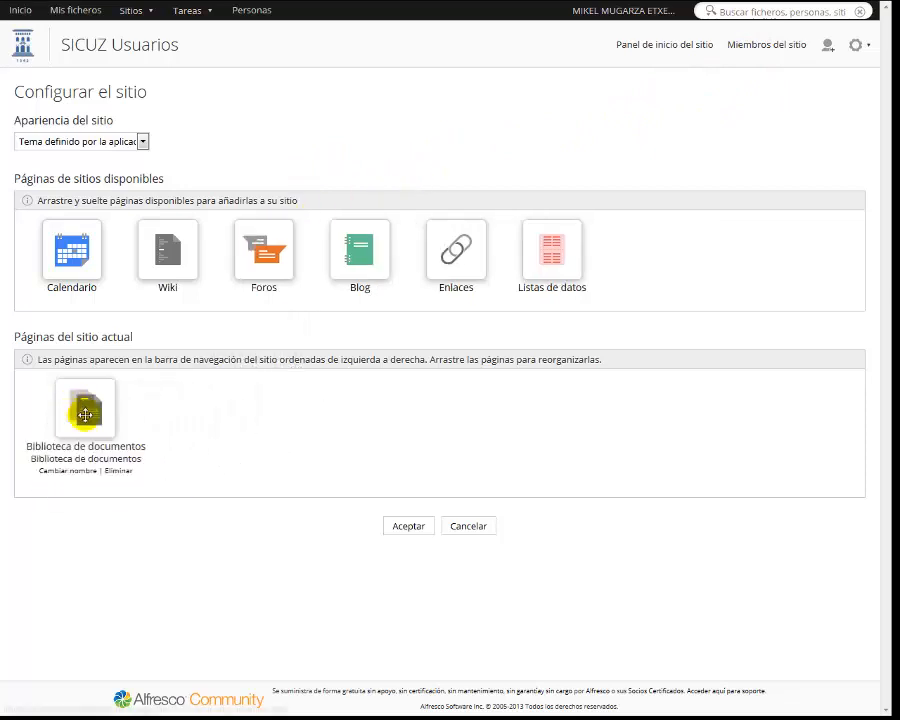
{"action": "left_click_drag", "start_coordinate": [70, 250], "coordinate": [195, 412]}
{"action": "left_click_drag", "start_coordinate": [261, 250], "coordinate": [290, 410]}
{"action": "left_click_drag", "start_coordinate": [168, 250], "coordinate": [386, 408]}
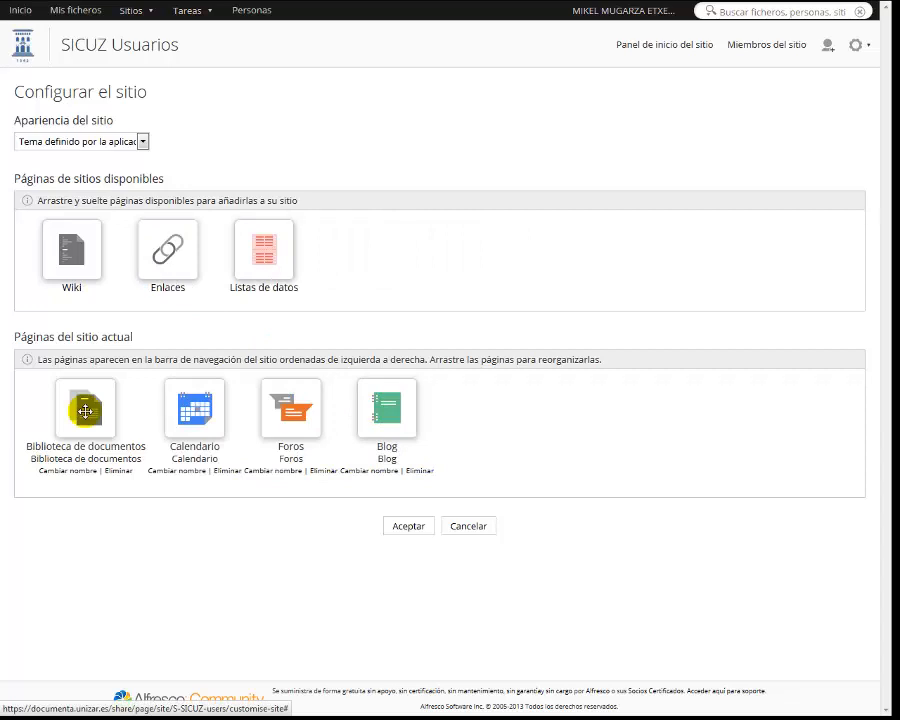
{"action": "left_click", "coordinate": [408, 527]}
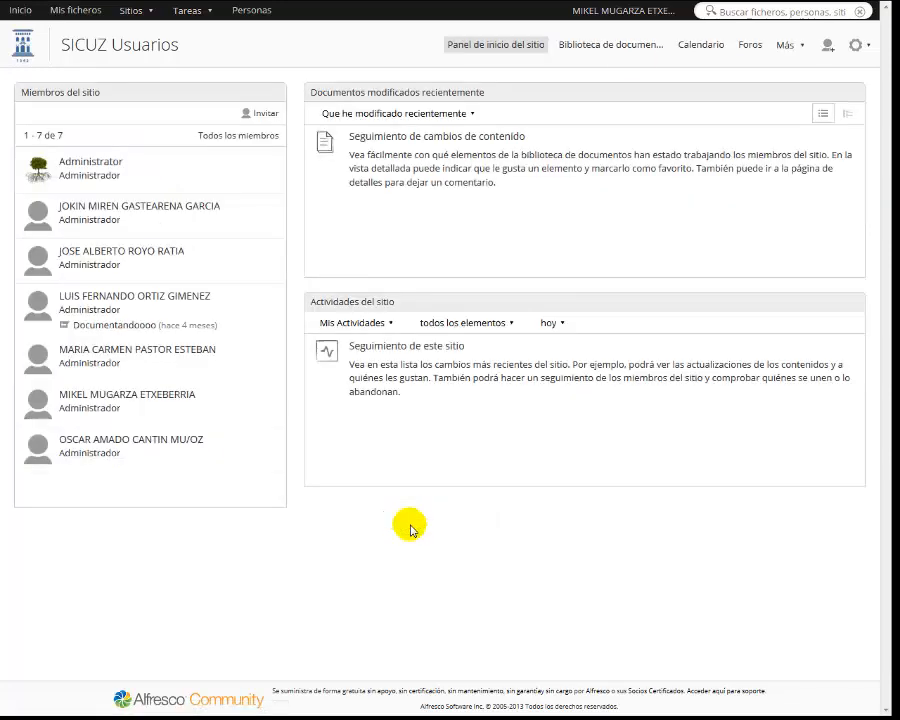
Step: In the site's group management, add the second and fourth users offered to the group S-SICUZ-users_tecpsf
{"action": "left_click", "coordinate": [858, 45]}
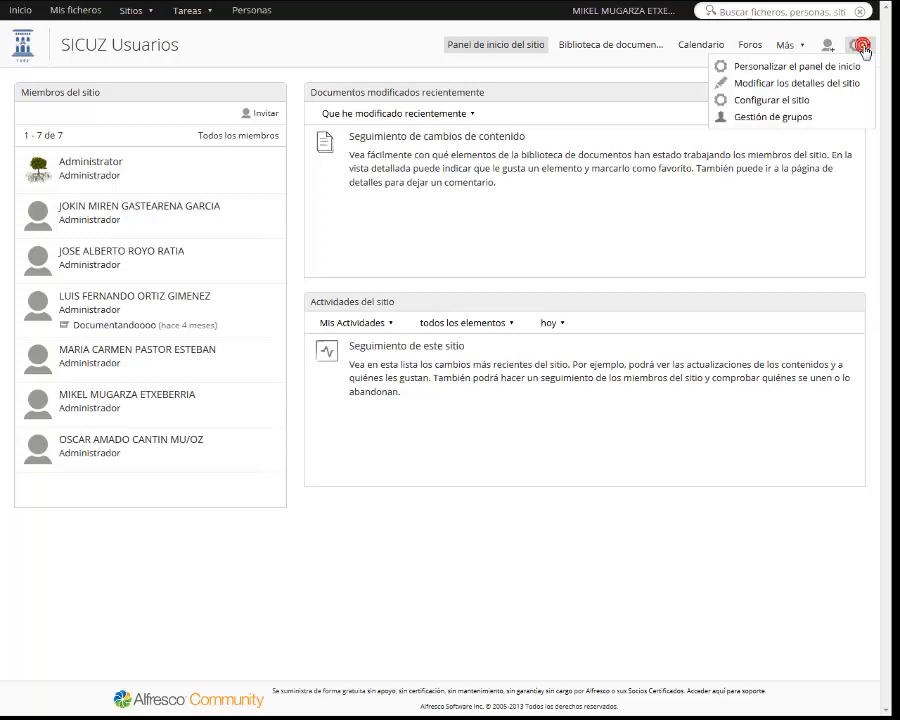
{"action": "left_click", "coordinate": [773, 117]}
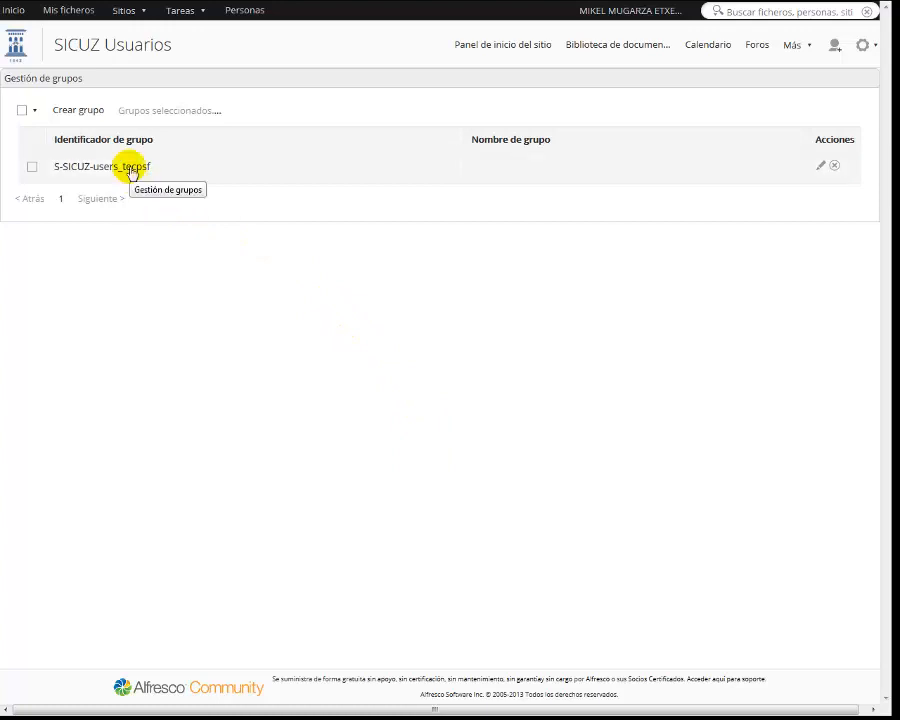
{"action": "left_click", "coordinate": [822, 167]}
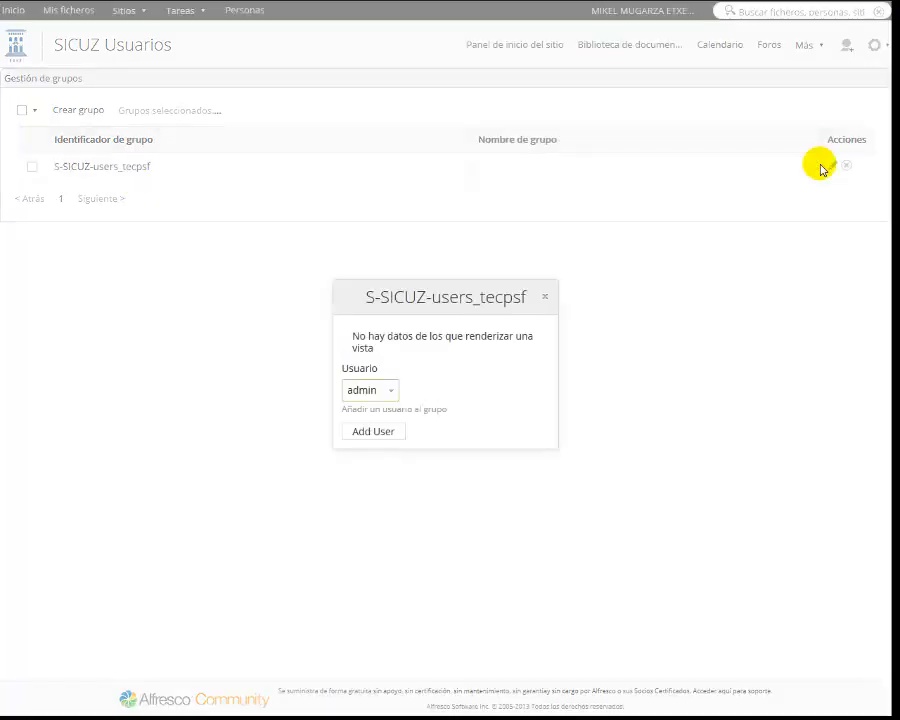
{"action": "left_click", "coordinate": [393, 390]}
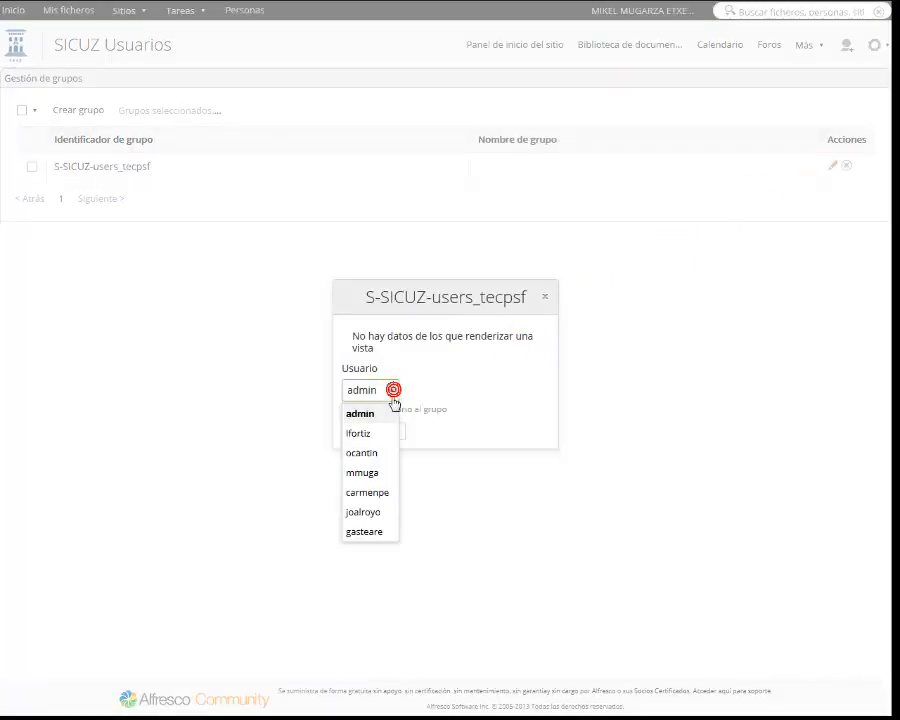
{"action": "left_click", "coordinate": [364, 434]}
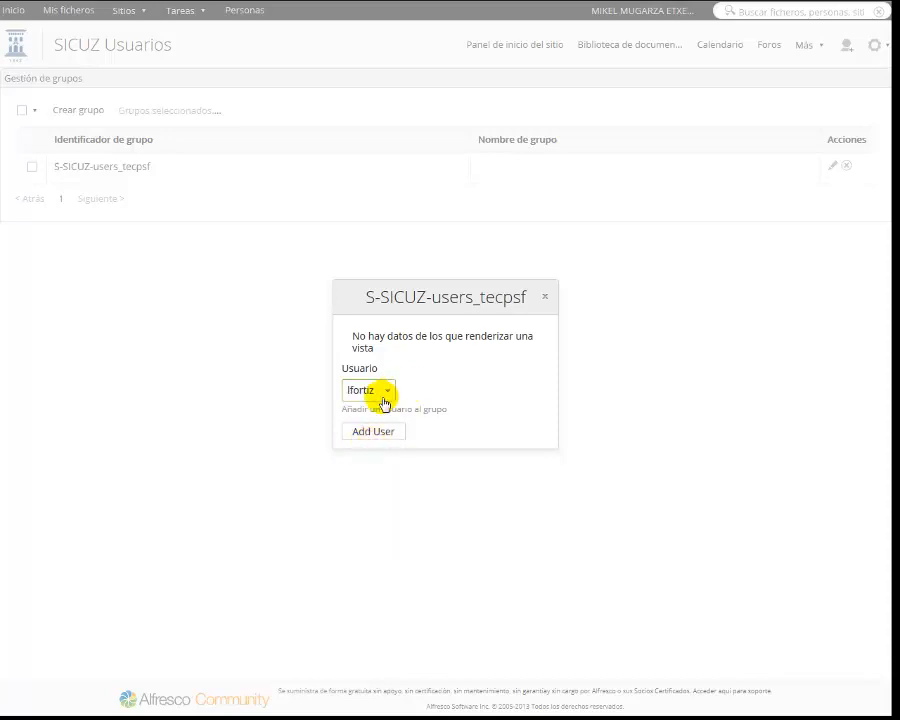
{"action": "left_click", "coordinate": [376, 432]}
{"action": "left_click", "coordinate": [368, 394]}
{"action": "left_click", "coordinate": [368, 478]}
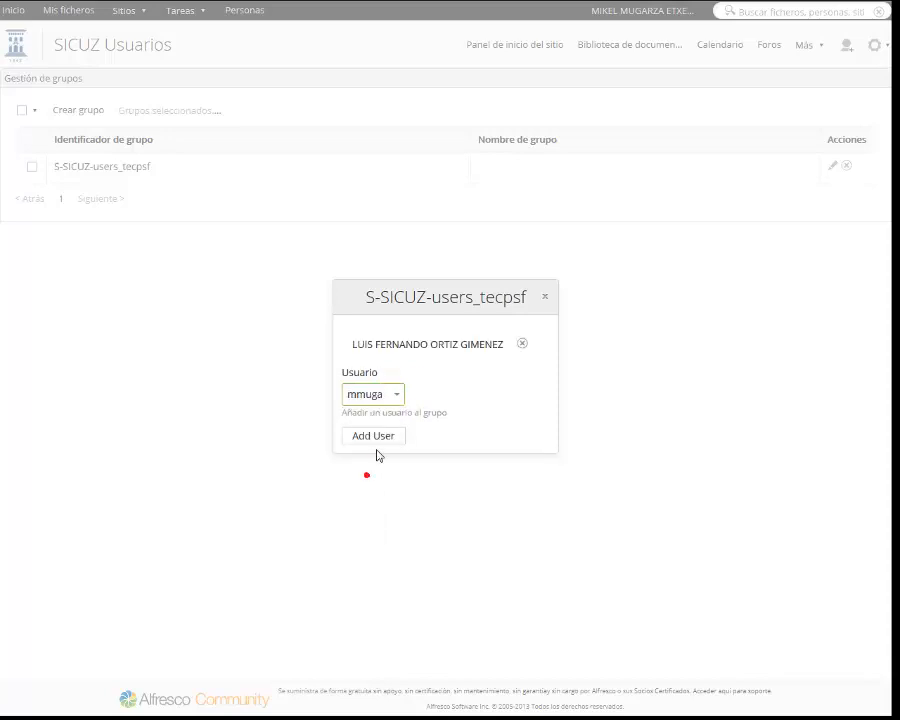
{"action": "left_click", "coordinate": [376, 434]}
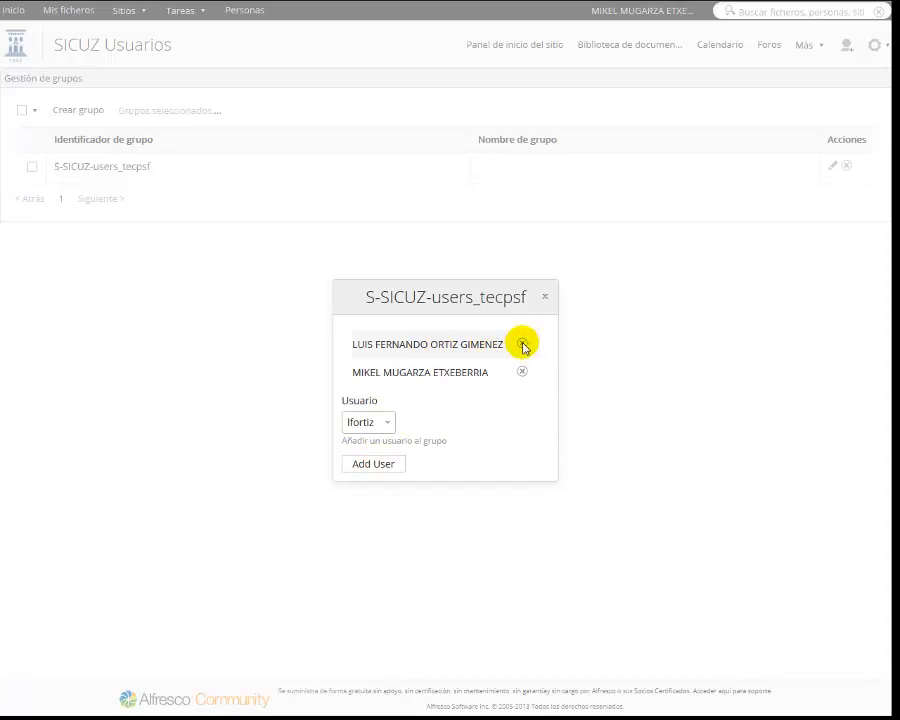
{"action": "left_click", "coordinate": [543, 297]}
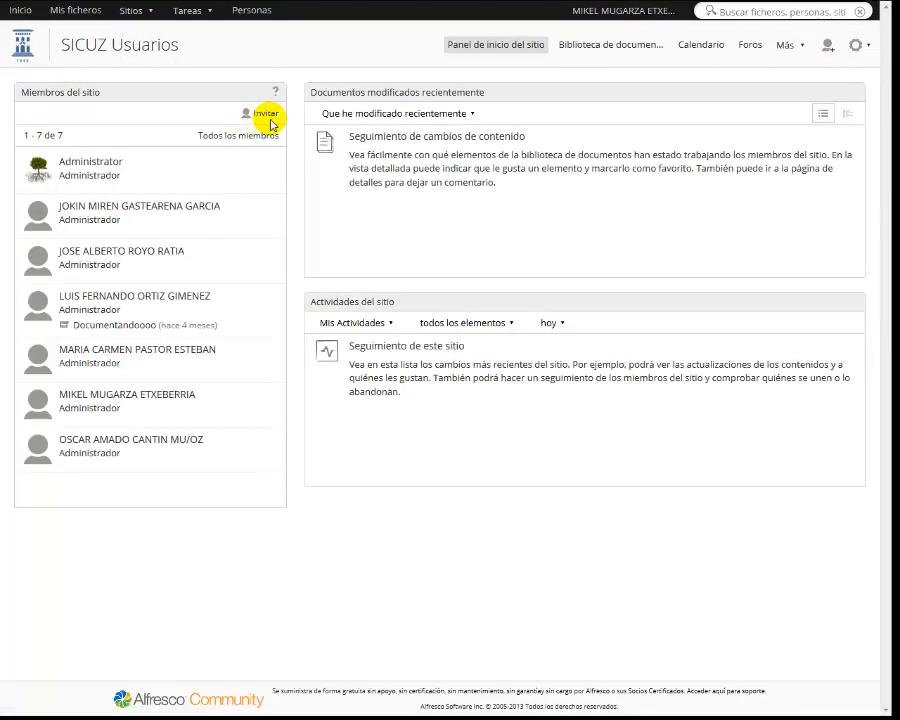
Step: Open the invitation page for the site's members and search for people with the term "o"
{"action": "left_click", "coordinate": [802, 47]}
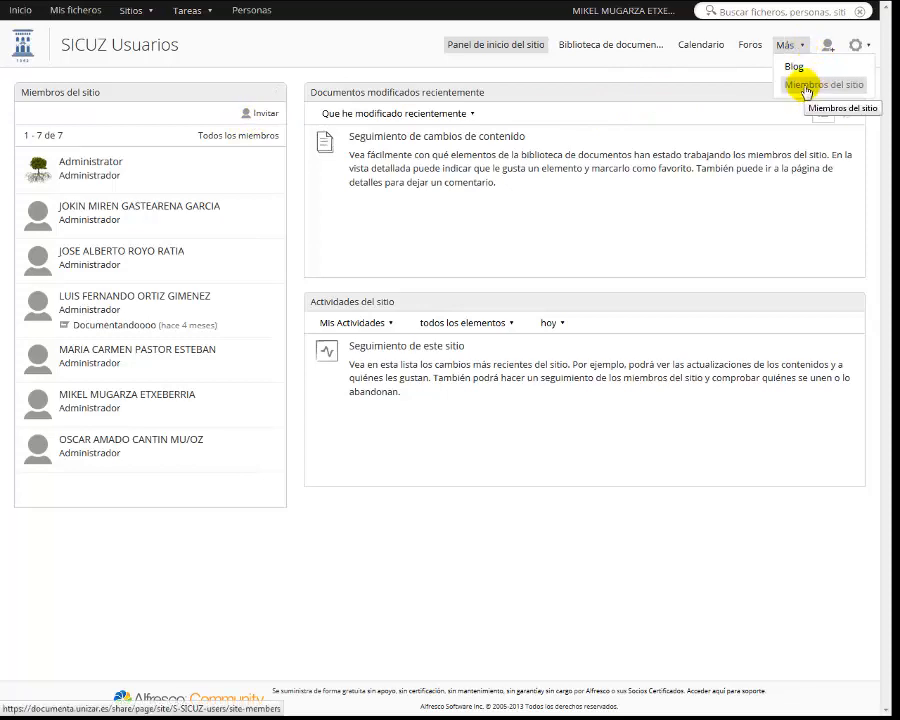
{"action": "left_click", "coordinate": [806, 88]}
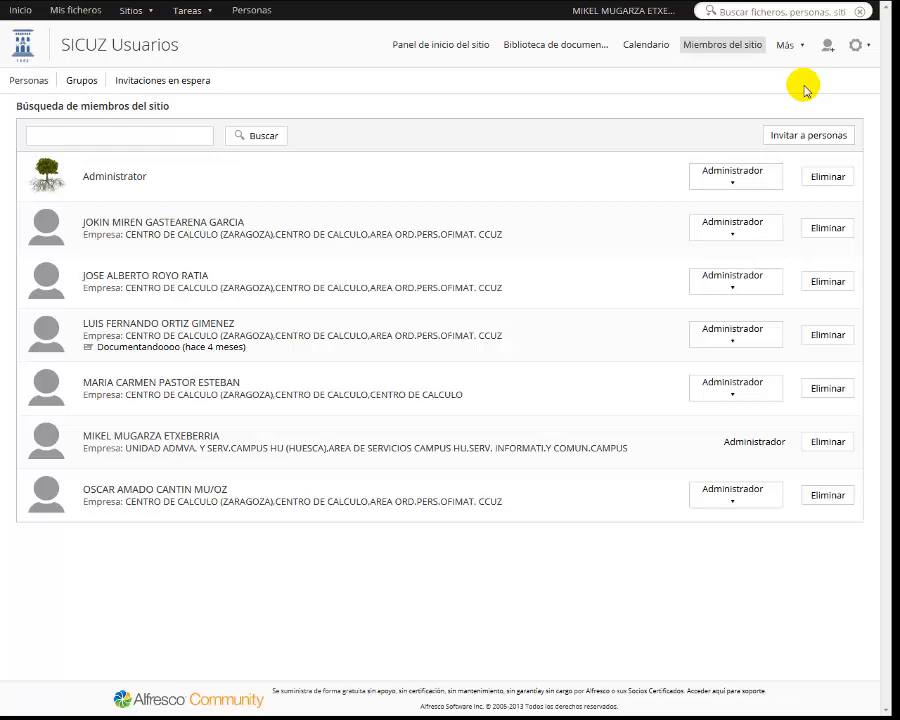
{"action": "left_click", "coordinate": [804, 139]}
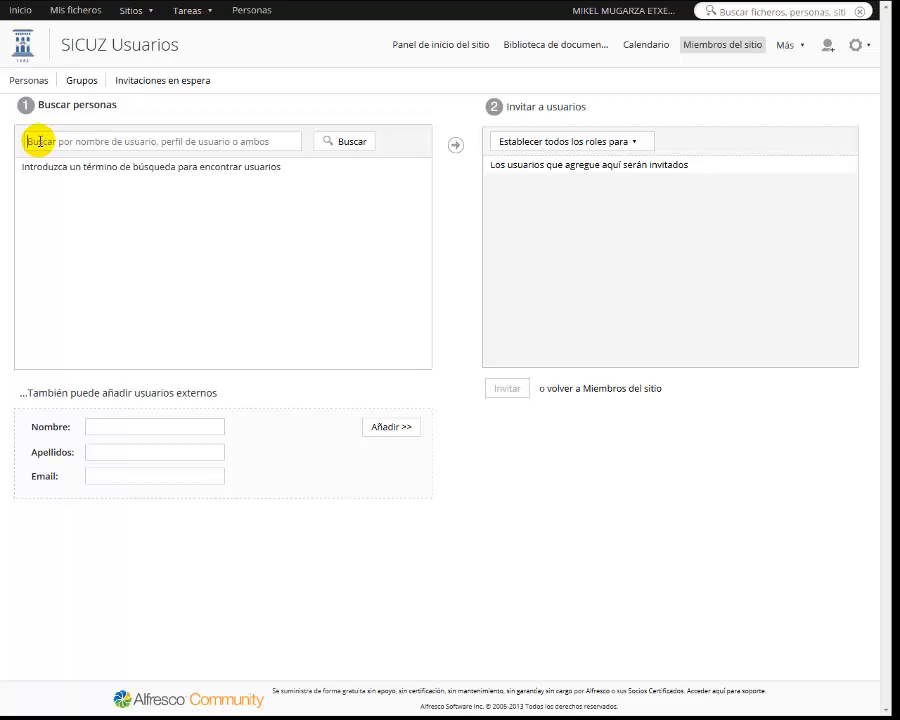
{"action": "type", "text": "o"}
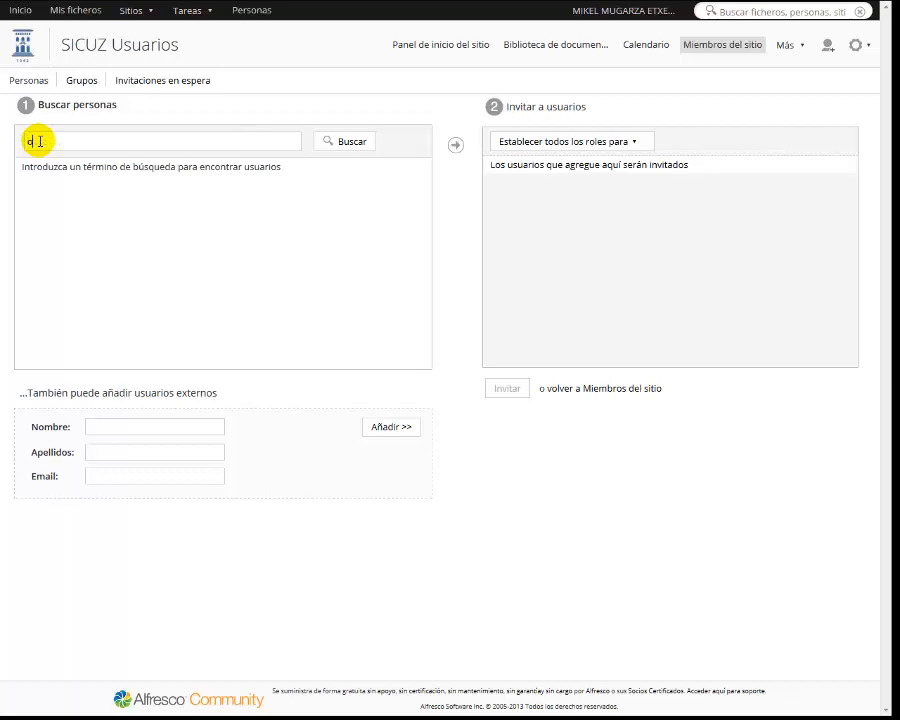
{"action": "left_click", "coordinate": [349, 141]}
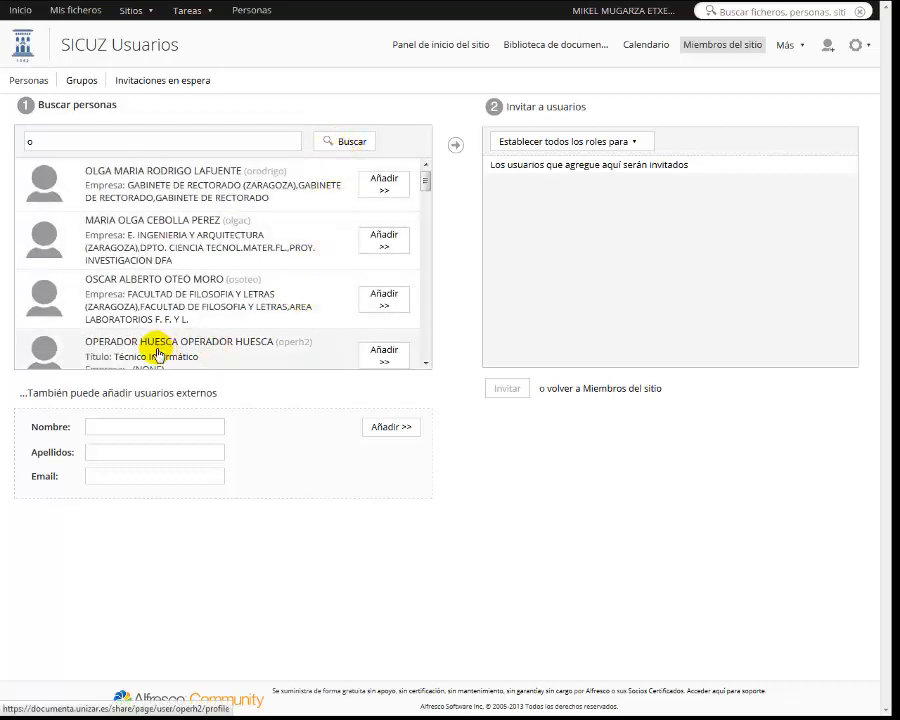
Step: Invite the Huesca operator account to the site with the Colaborador role
{"action": "left_click", "coordinate": [383, 352]}
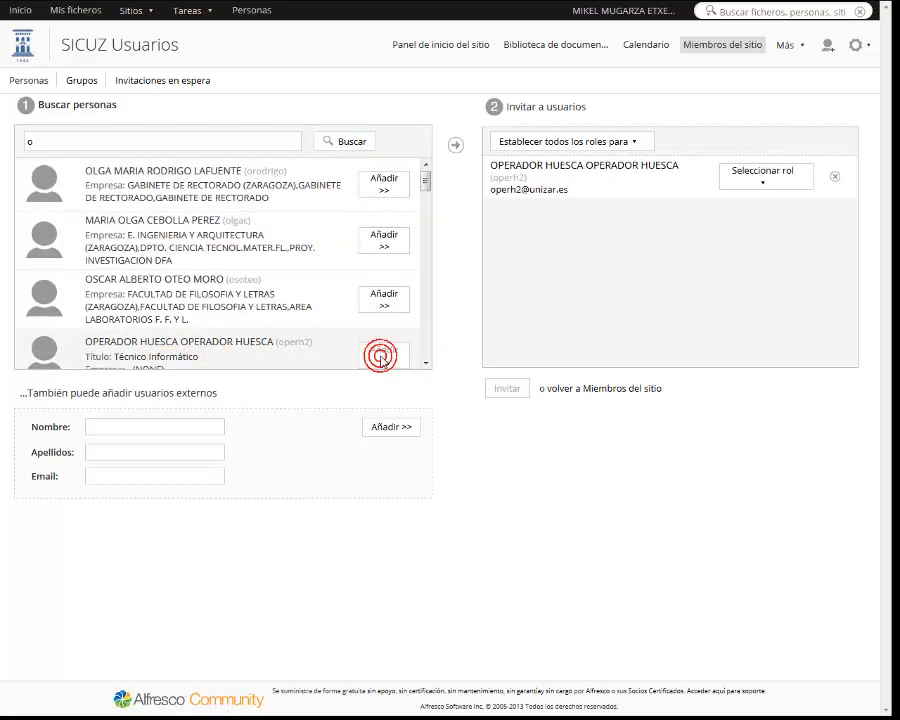
{"action": "left_click", "coordinate": [765, 180]}
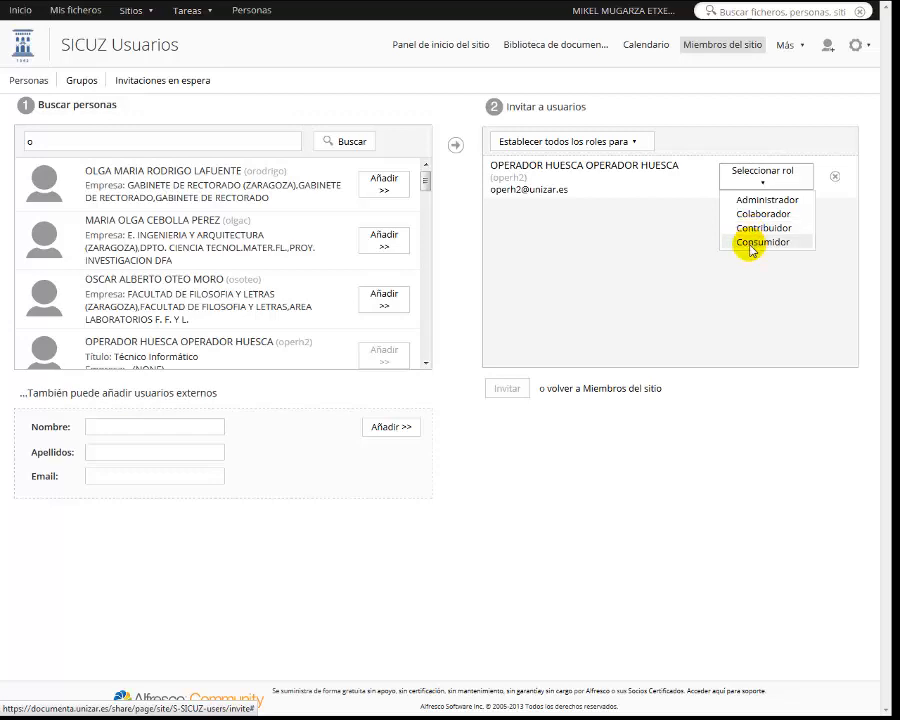
{"action": "left_click", "coordinate": [763, 213]}
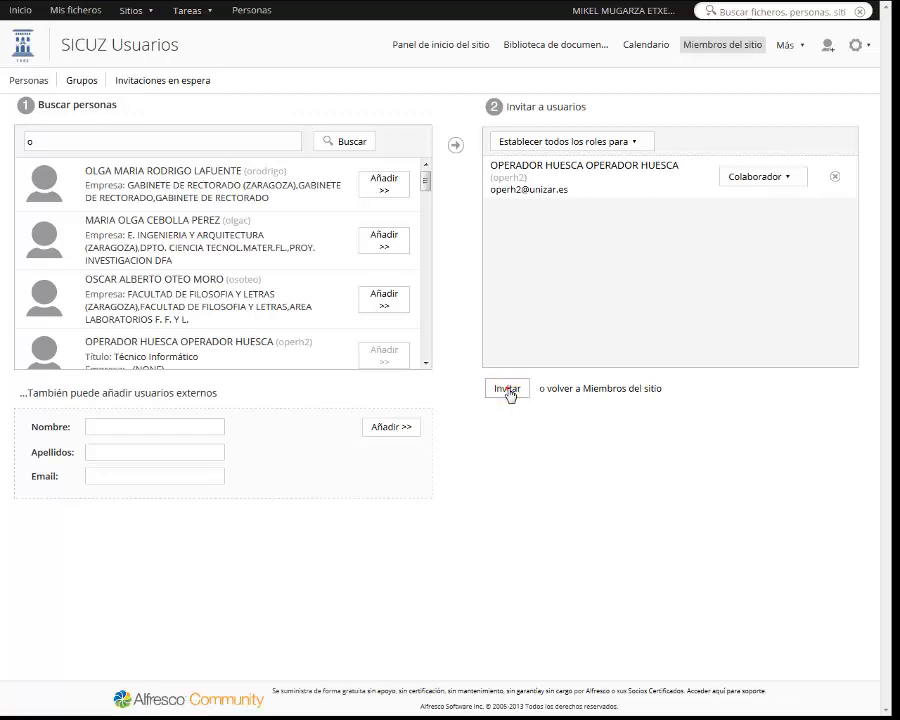
{"action": "left_click", "coordinate": [507, 389]}
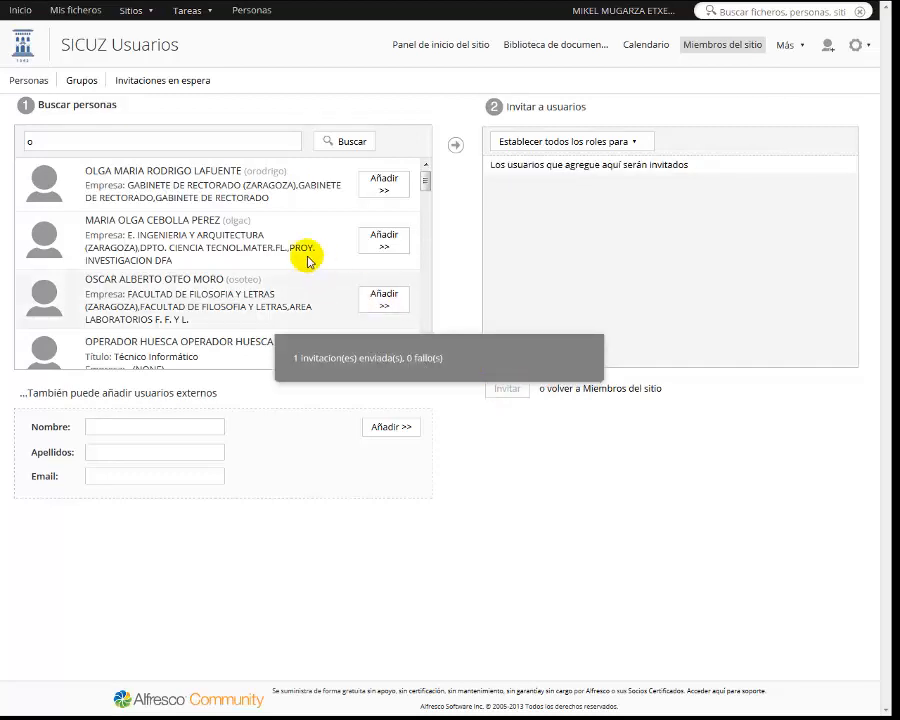
Step: Search the people available for invitation with the term "j"
{"action": "key", "text": "BackSpace"}
{"action": "type", "text": "j"}
{"action": "left_click", "coordinate": [345, 146]}
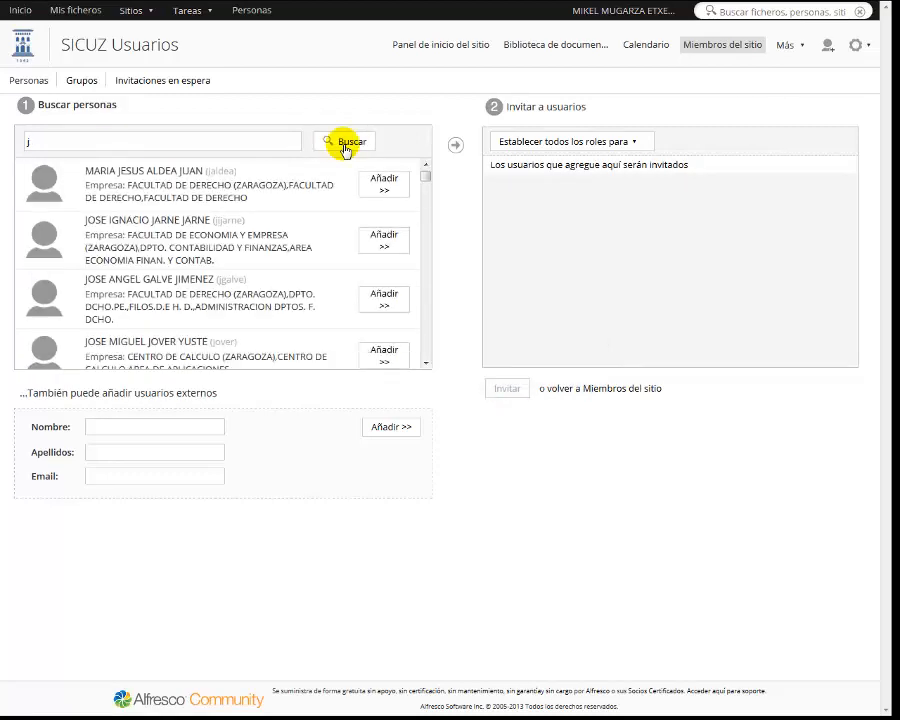
Step: Open the site's member list and view the roles available for the second member
{"action": "left_click", "coordinate": [25, 82]}
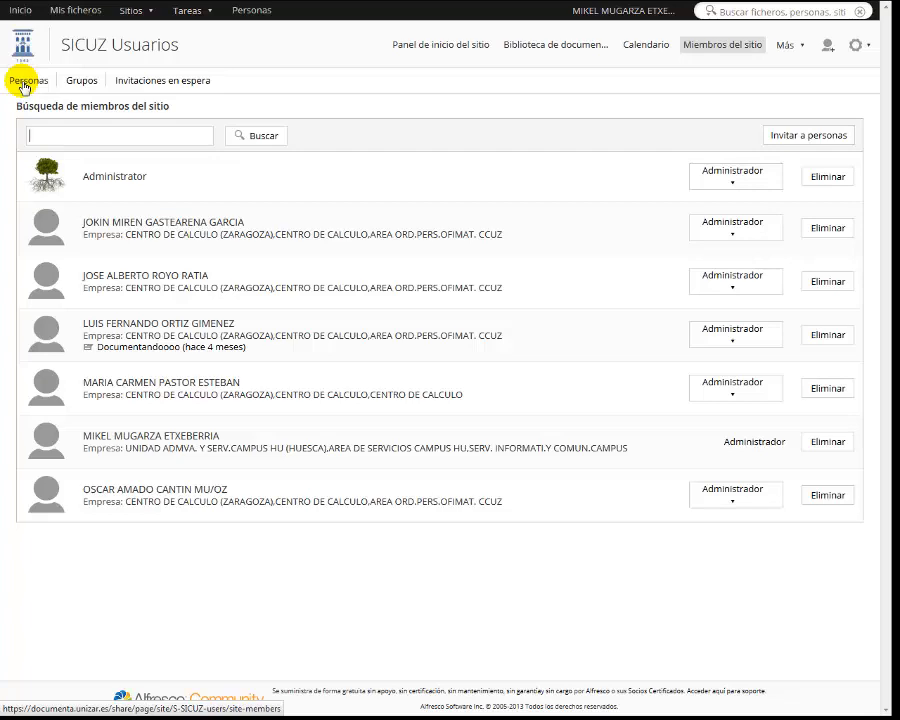
{"action": "left_click", "coordinate": [736, 236]}
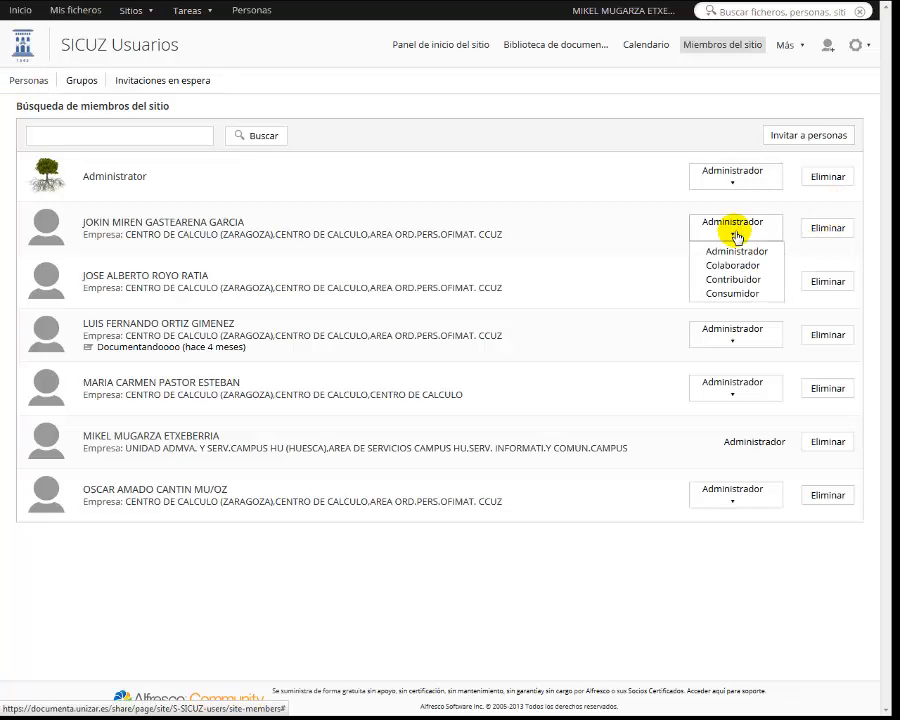
Step: Search the groups available to the site with "t" and add TÉCNICOS UTCE with the Colaborador role
{"action": "left_click", "coordinate": [83, 88]}
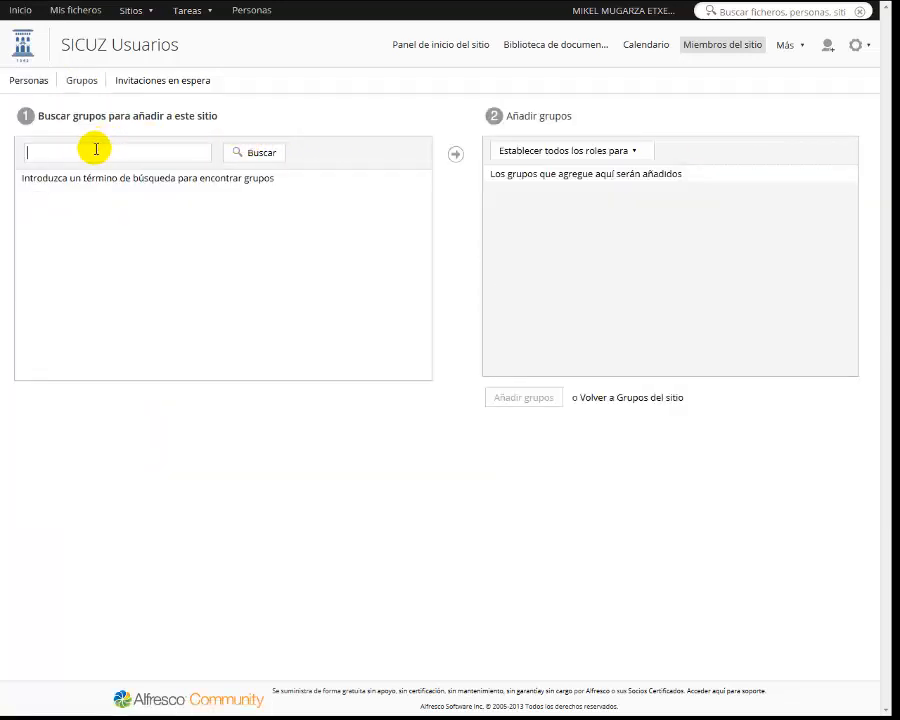
{"action": "left_click", "coordinate": [94, 148]}
{"action": "type", "text": "t"}
{"action": "left_click", "coordinate": [268, 152]}
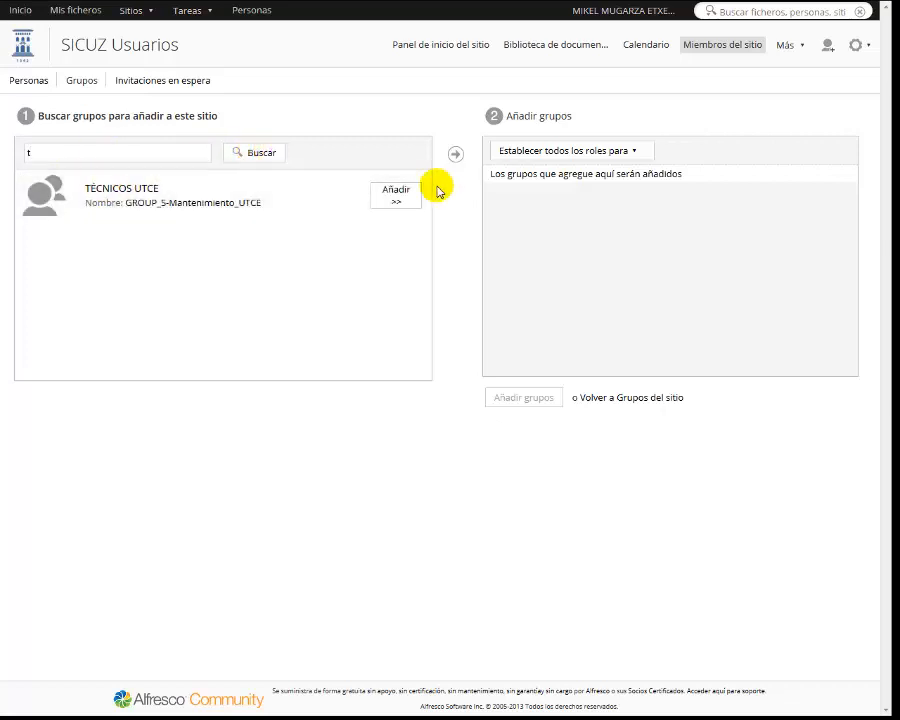
{"action": "left_click", "coordinate": [390, 197]}
{"action": "left_click", "coordinate": [762, 180]}
{"action": "left_click", "coordinate": [764, 220]}
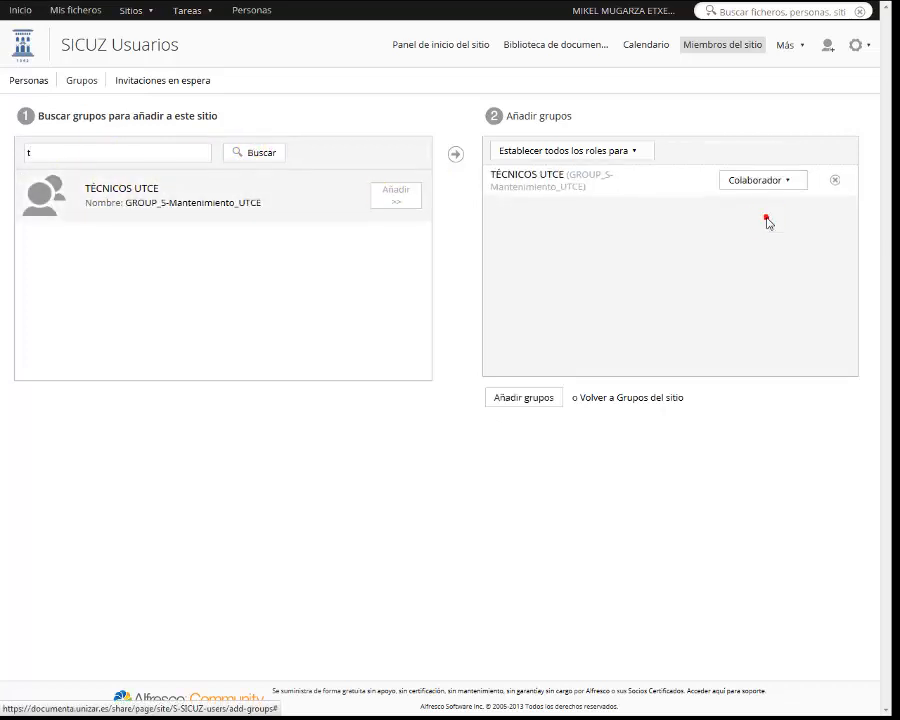
{"action": "left_click", "coordinate": [530, 397]}
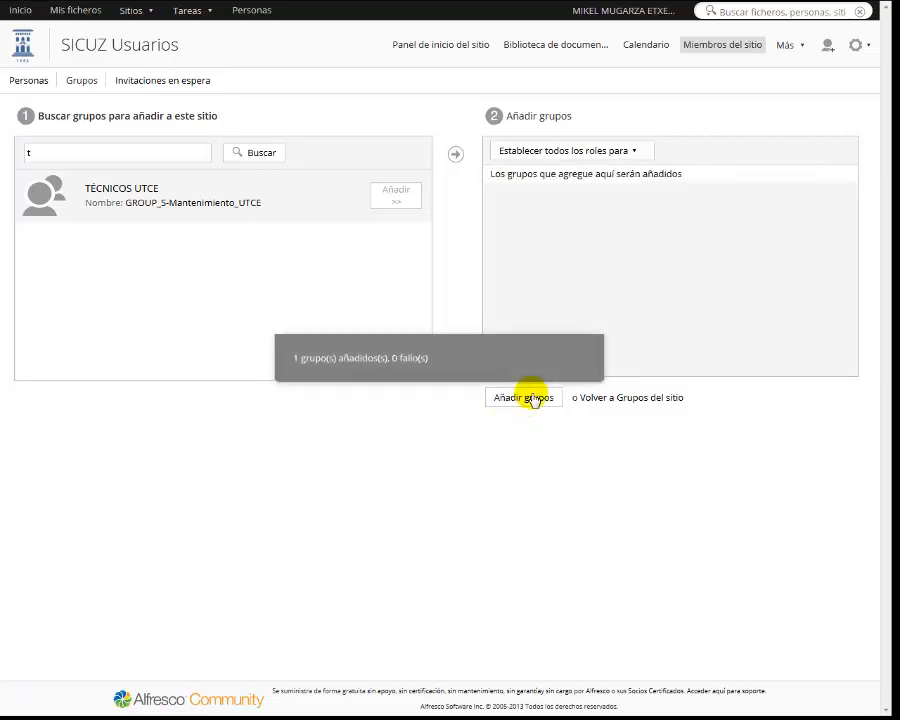
Step: Review the site's pending invitations
{"action": "left_click", "coordinate": [145, 80]}
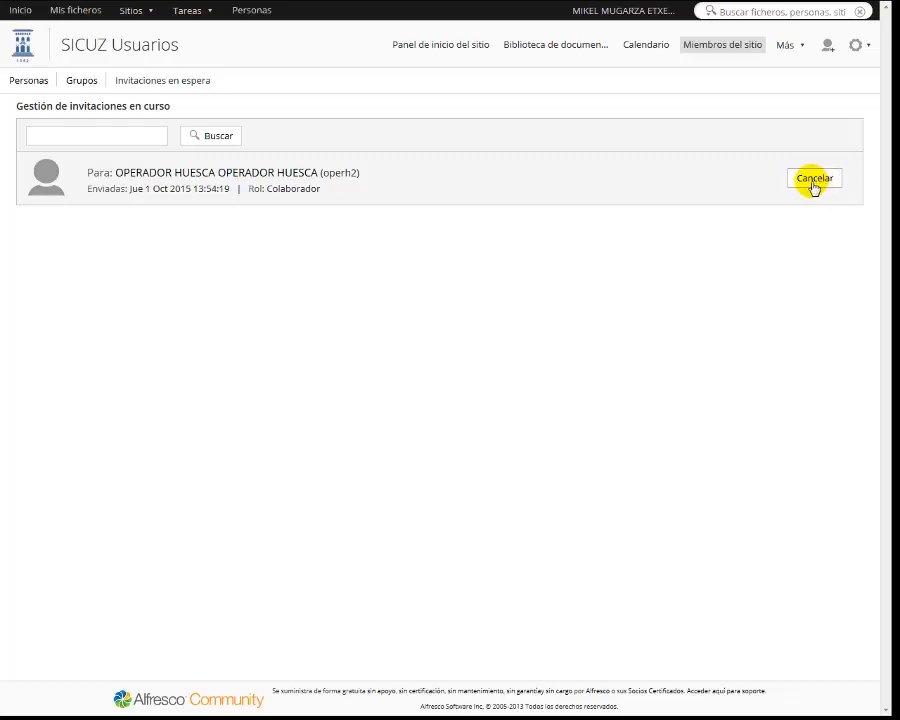
Step: Start creating a new rule for the Pruebas folder of the site's document library
{"action": "left_click", "coordinate": [565, 47]}
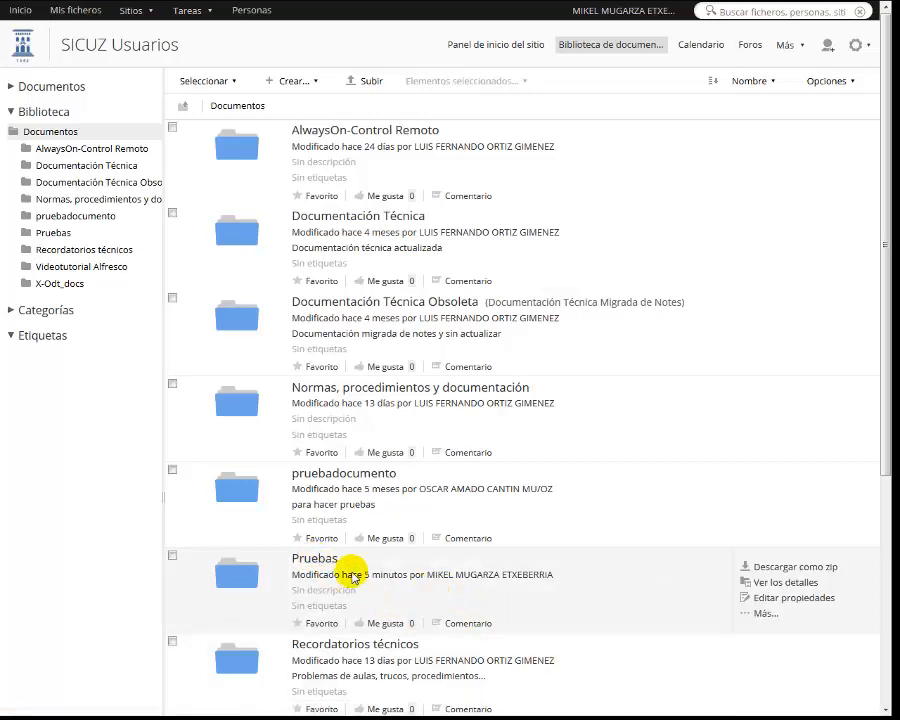
{"action": "left_click", "coordinate": [760, 614]}
{"action": "left_click", "coordinate": [764, 663]}
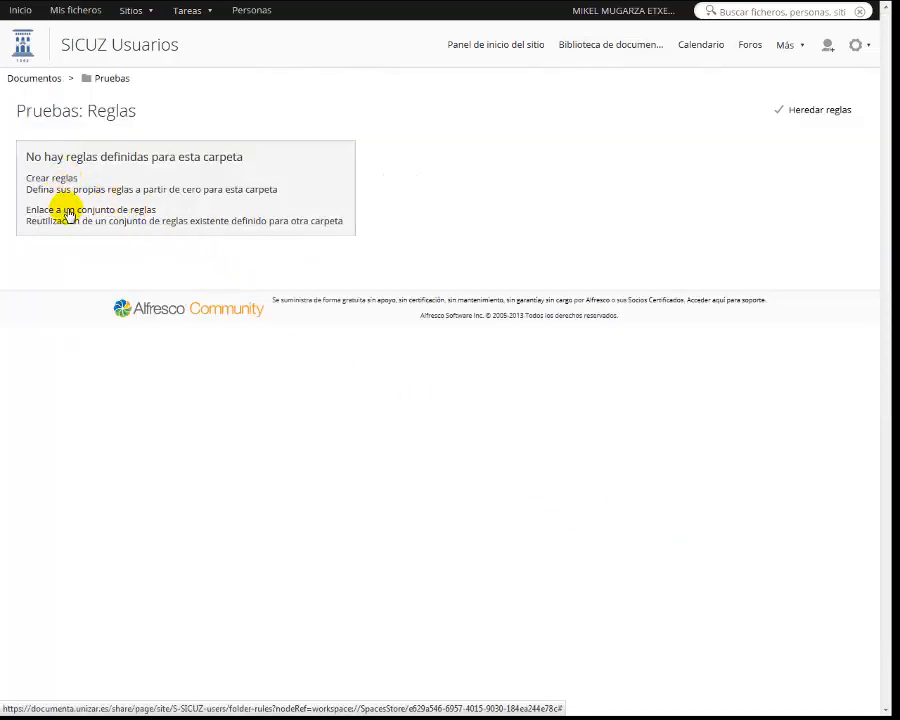
{"action": "left_click", "coordinate": [64, 178]}
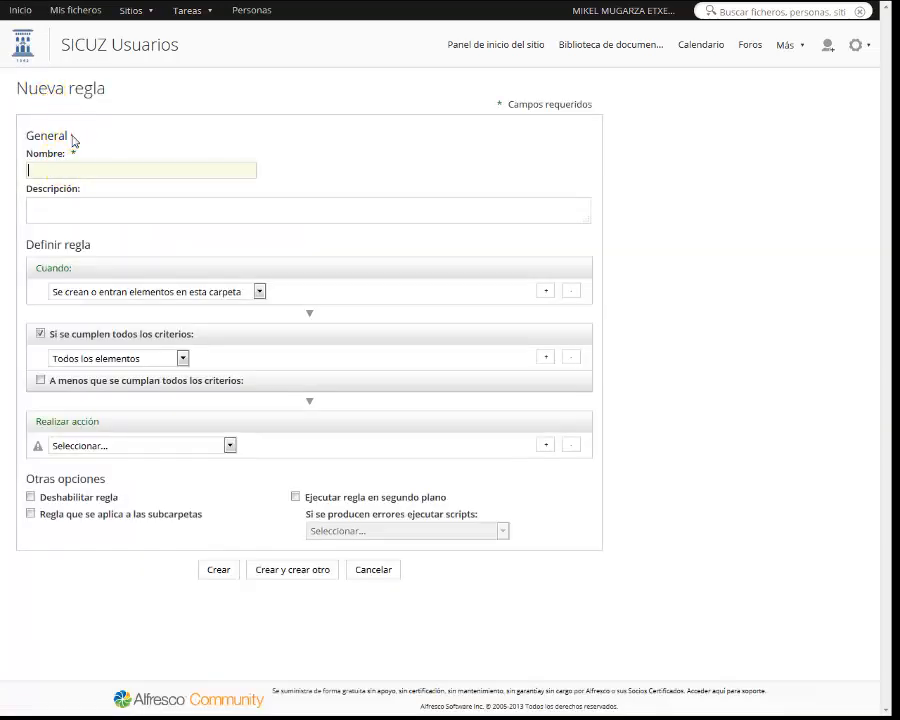
Step: Name the new rule moverdoc and leave its description empty
{"action": "double_click", "coordinate": [46, 135]}
{"action": "left_click_drag", "start_coordinate": [92, 246], "coordinate": [24, 247]}
{"action": "left_click_drag", "start_coordinate": [108, 479], "coordinate": [14, 487]}
{"action": "left_click", "coordinate": [45, 169]}
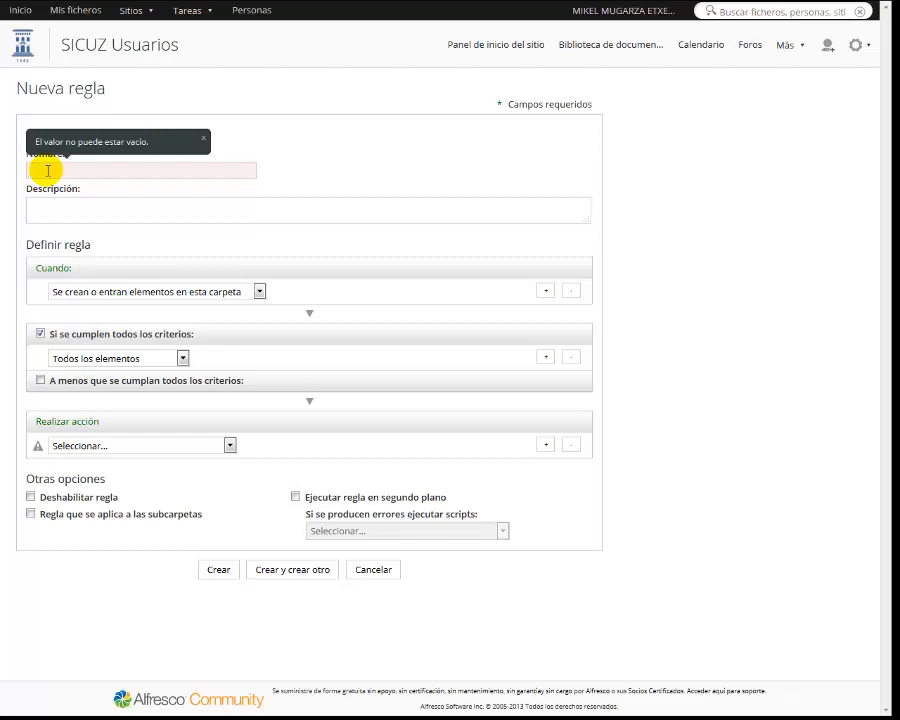
{"action": "type", "text": "moverdoc"}
{"action": "left_click", "coordinate": [30, 200]}
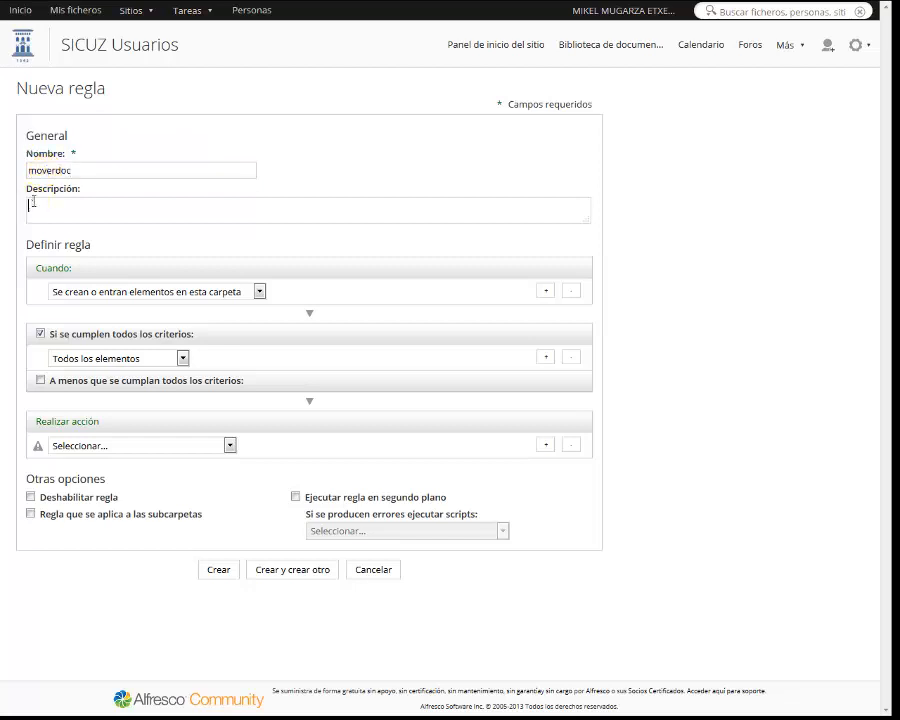
Step: Make the rule run when elements are created in or enter the folder, and also when elements are updated
{"action": "left_click_drag", "start_coordinate": [103, 243], "coordinate": [60, 262]}
{"action": "left_click", "coordinate": [70, 267]}
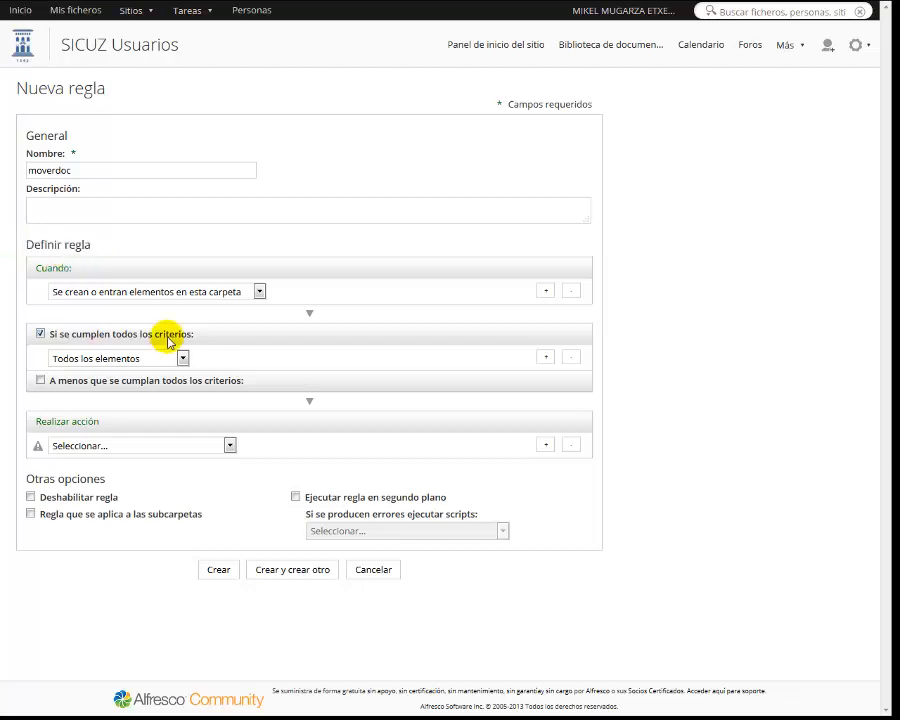
{"action": "left_click", "coordinate": [259, 291]}
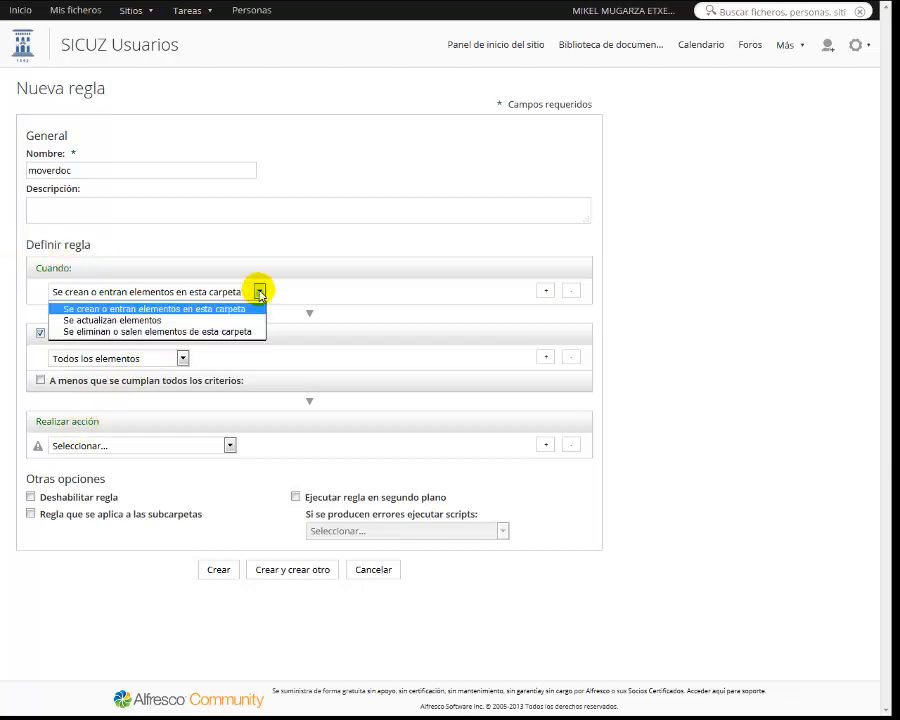
{"action": "left_click", "coordinate": [199, 308]}
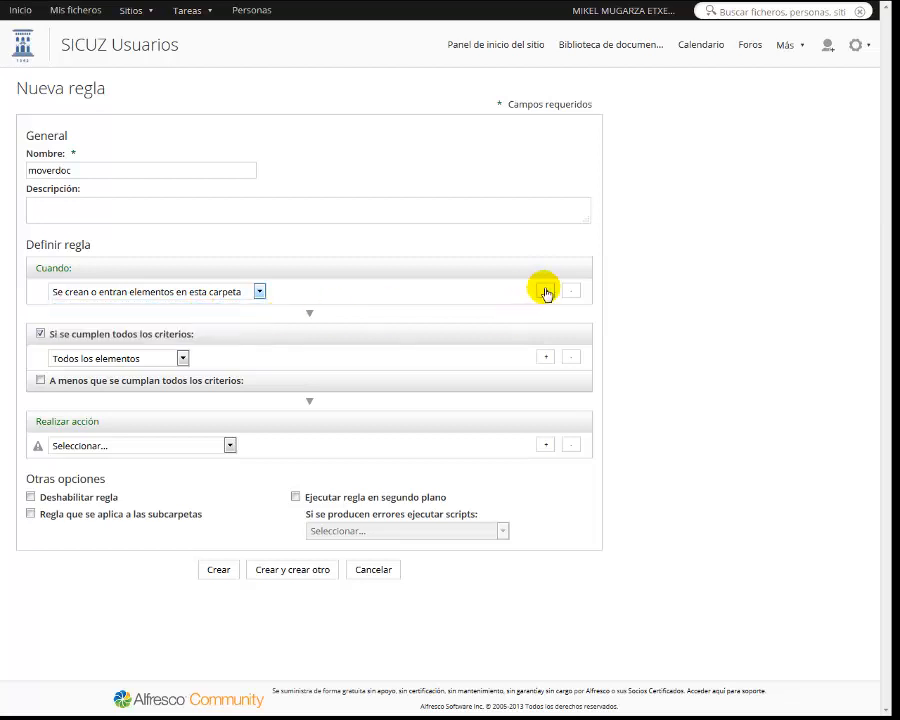
{"action": "left_click", "coordinate": [546, 291]}
{"action": "left_click", "coordinate": [259, 312]}
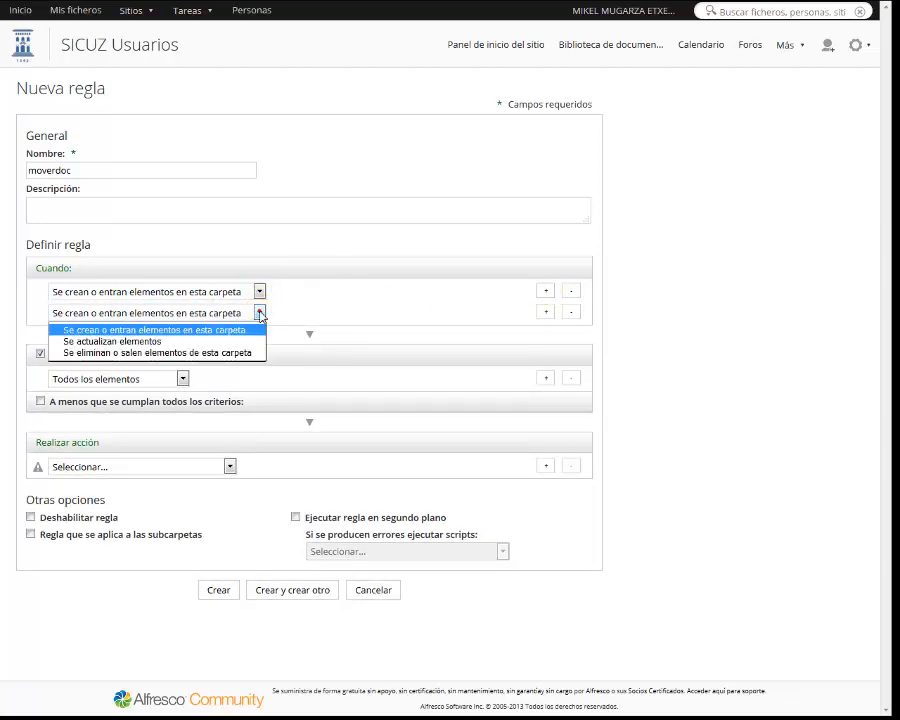
{"action": "left_click", "coordinate": [228, 342]}
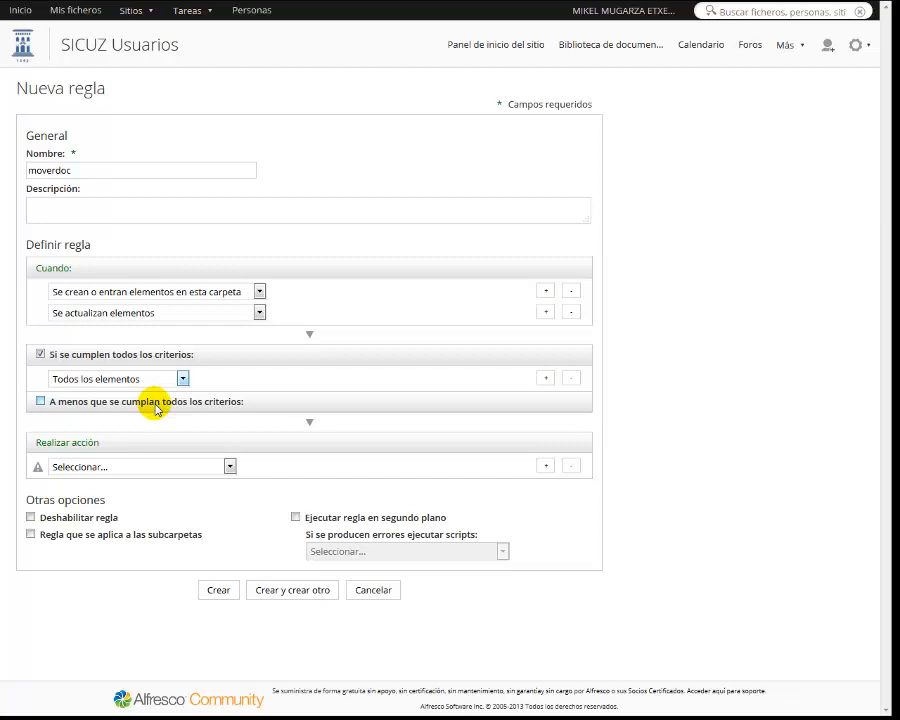
Step: Set the rule's criterion to Tipo MIME en cm:content being OpenDocument Text (OpenOffice 2.0), leaving the exception criteria disabled
{"action": "left_click", "coordinate": [40, 401]}
{"action": "left_click", "coordinate": [40, 401]}
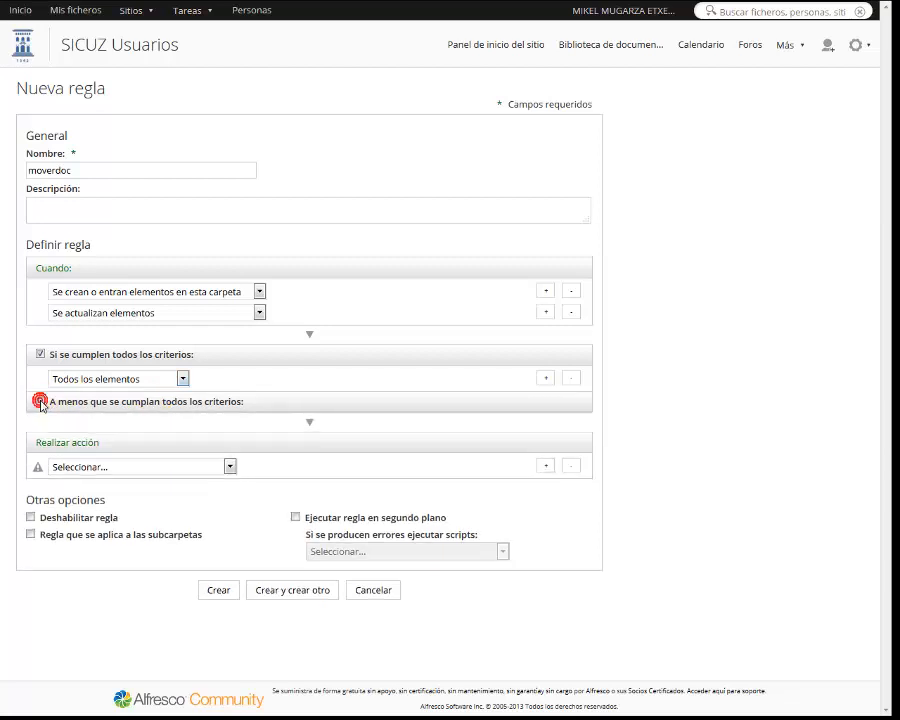
{"action": "left_click", "coordinate": [183, 379]}
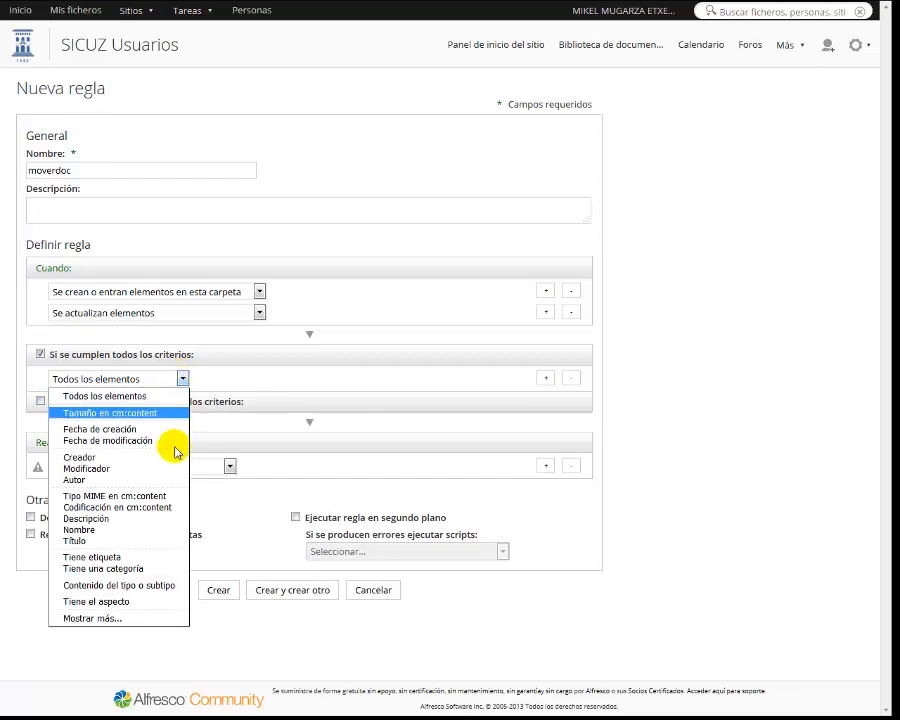
{"action": "left_click", "coordinate": [157, 500]}
{"action": "left_click", "coordinate": [503, 379]}
{"action": "left_click_drag", "start_coordinate": [503, 414], "coordinate": [505, 562]}
{"action": "left_click", "coordinate": [418, 512]}
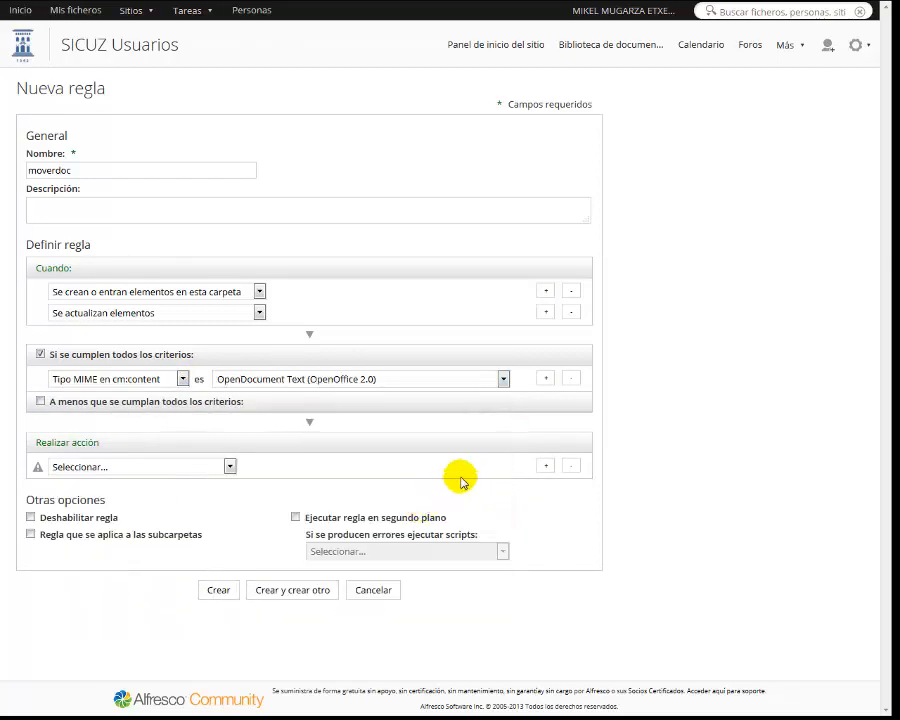
Step: Add a second criterion requiring that Creador comienza por "m"
{"action": "left_click", "coordinate": [545, 378]}
{"action": "left_click", "coordinate": [183, 400]}
{"action": "left_click", "coordinate": [157, 478]}
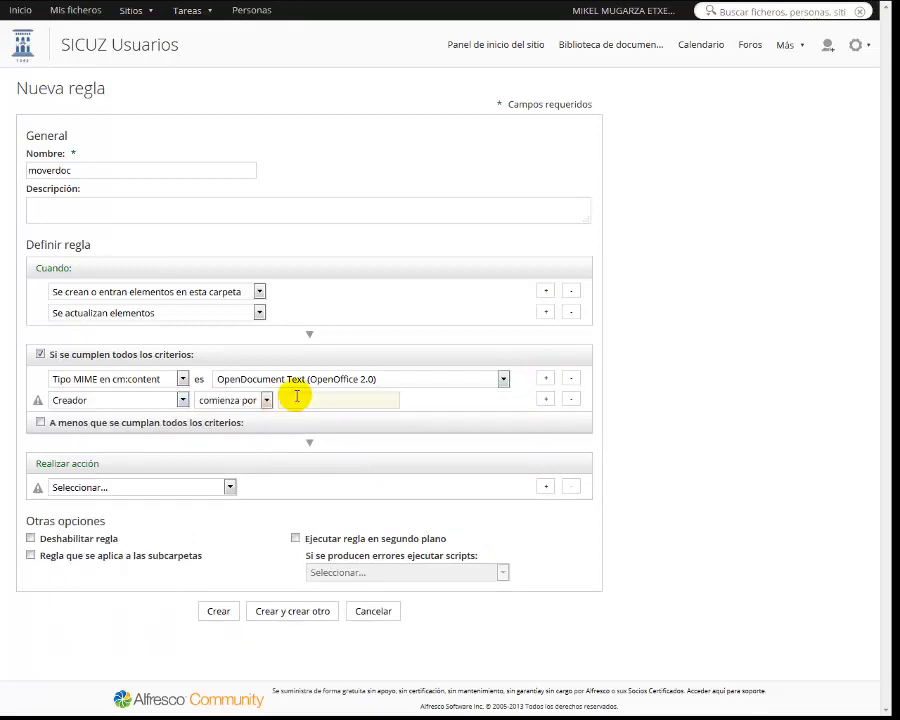
{"action": "type", "text": "m"}
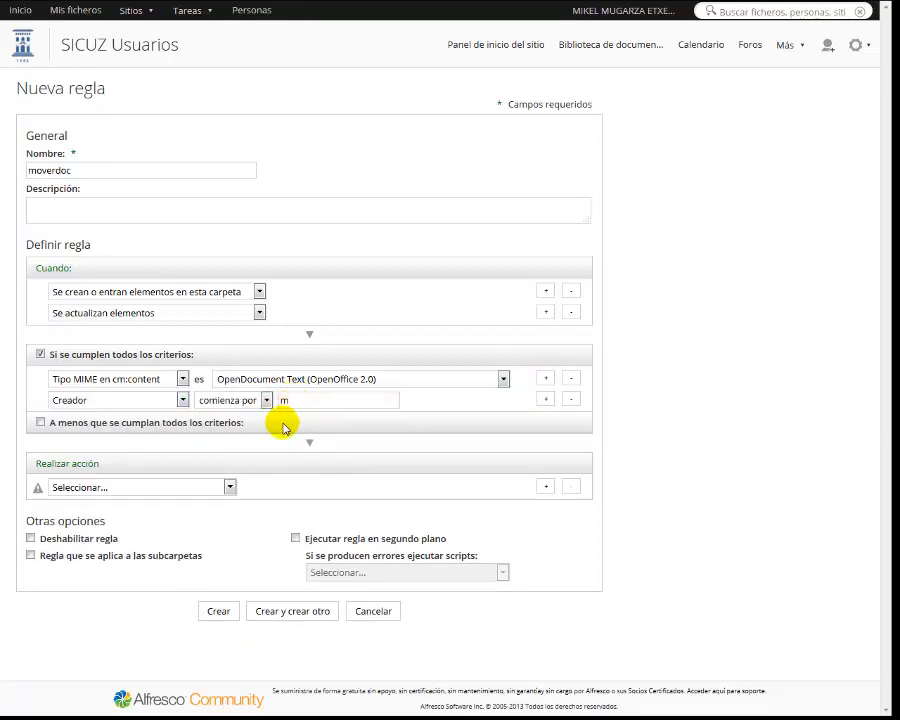
Step: Set the rule's action to Mover into the X-Odt_docs folder of SICUZ Usuarios and create the rule
{"action": "left_click", "coordinate": [230, 487]}
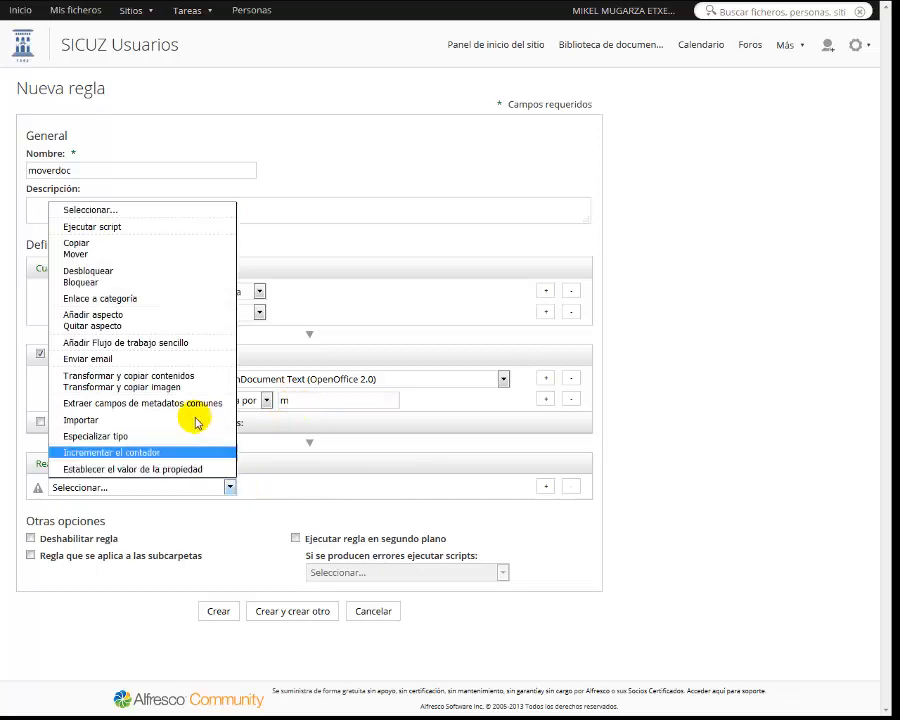
{"action": "left_click", "coordinate": [155, 256]}
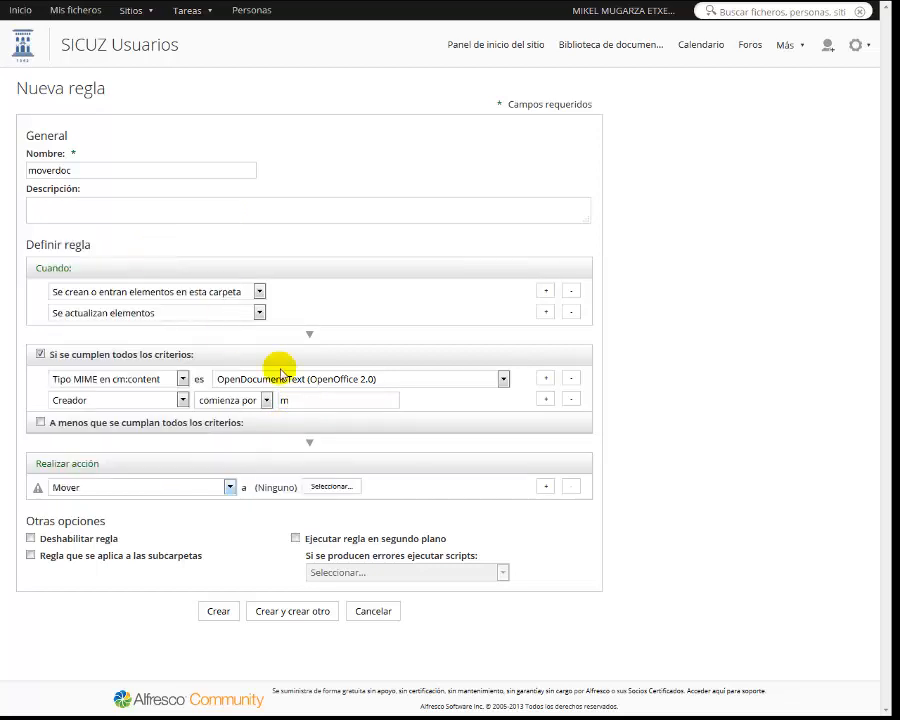
{"action": "left_click", "coordinate": [334, 489]}
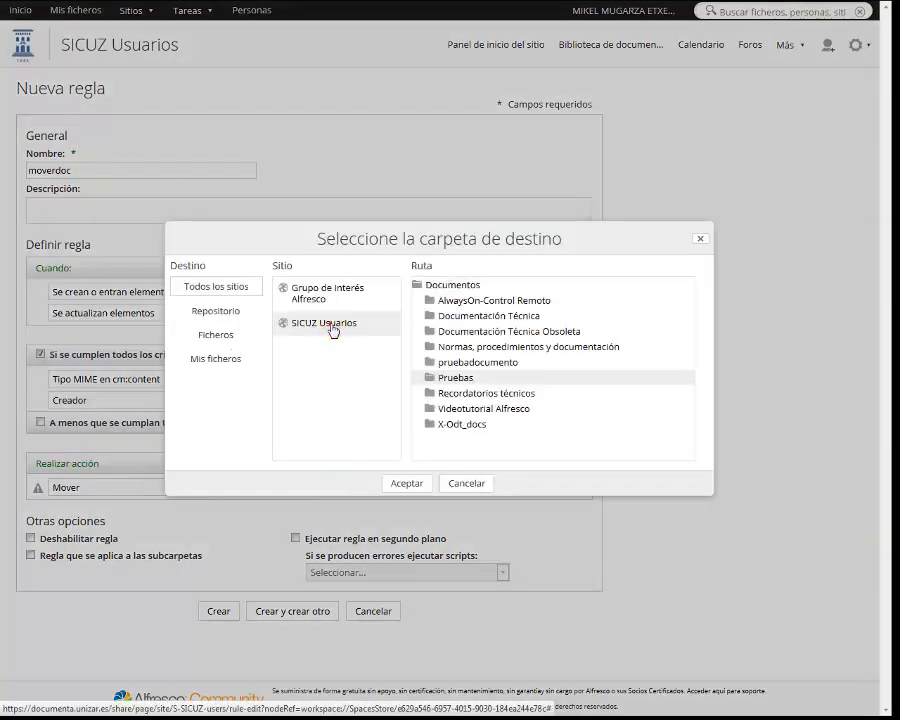
{"action": "left_click", "coordinate": [458, 424]}
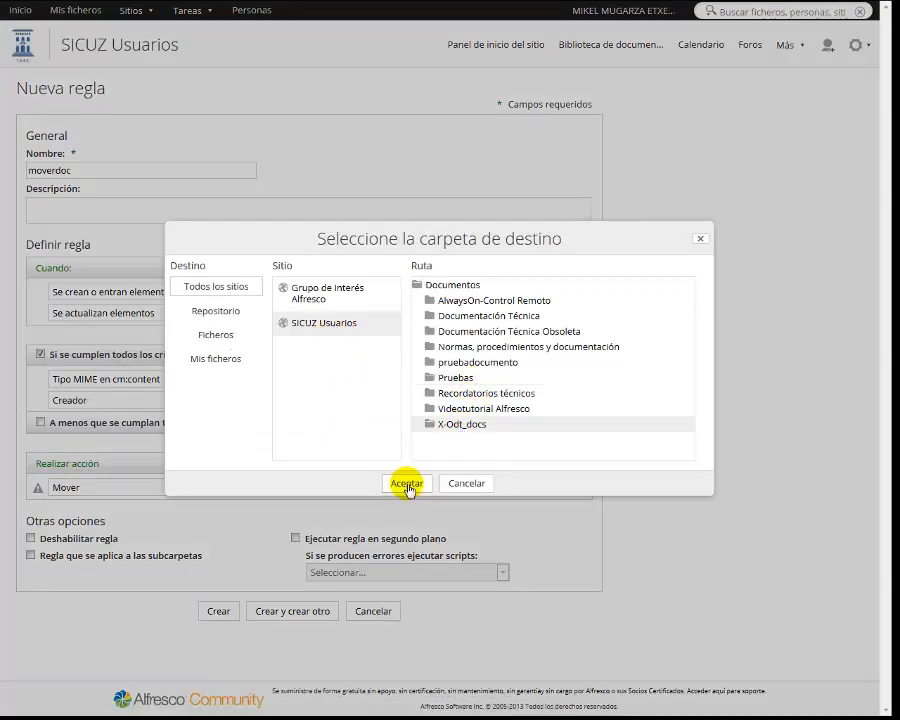
{"action": "left_click", "coordinate": [406, 483]}
{"action": "left_click", "coordinate": [220, 613]}
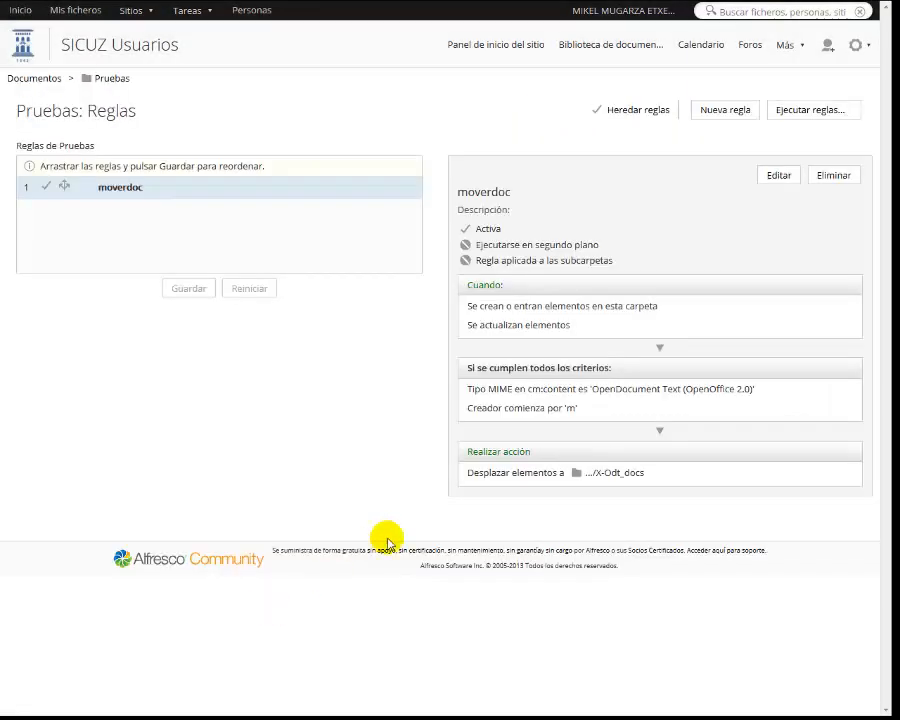
Step: Start another Pruebas folder rule named pdf that runs when elements are created or enter and when elements are updated
{"action": "left_click", "coordinate": [709, 112]}
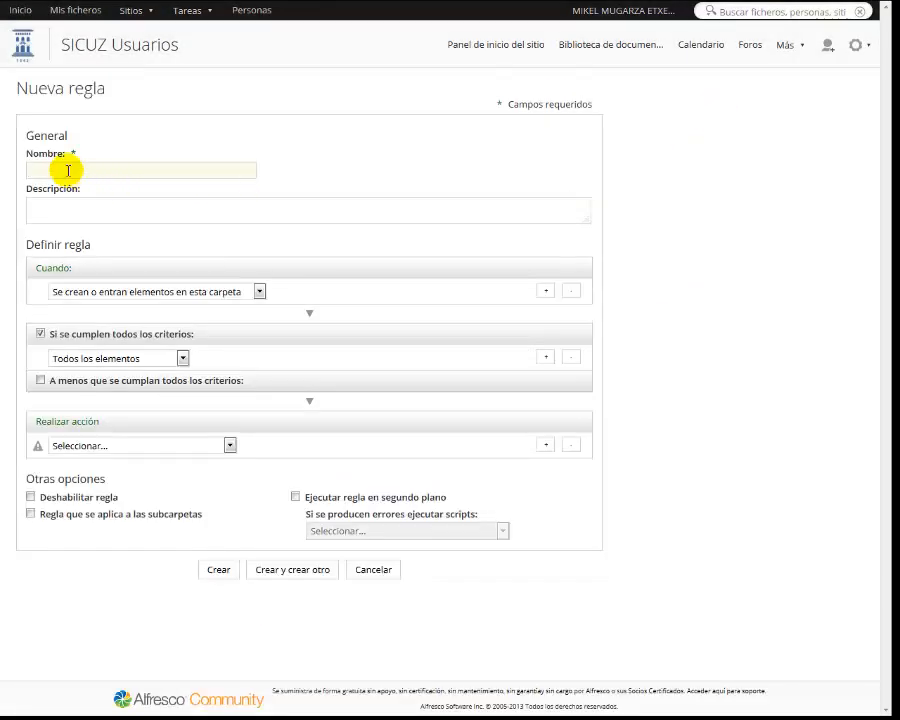
{"action": "type", "text": "pdf"}
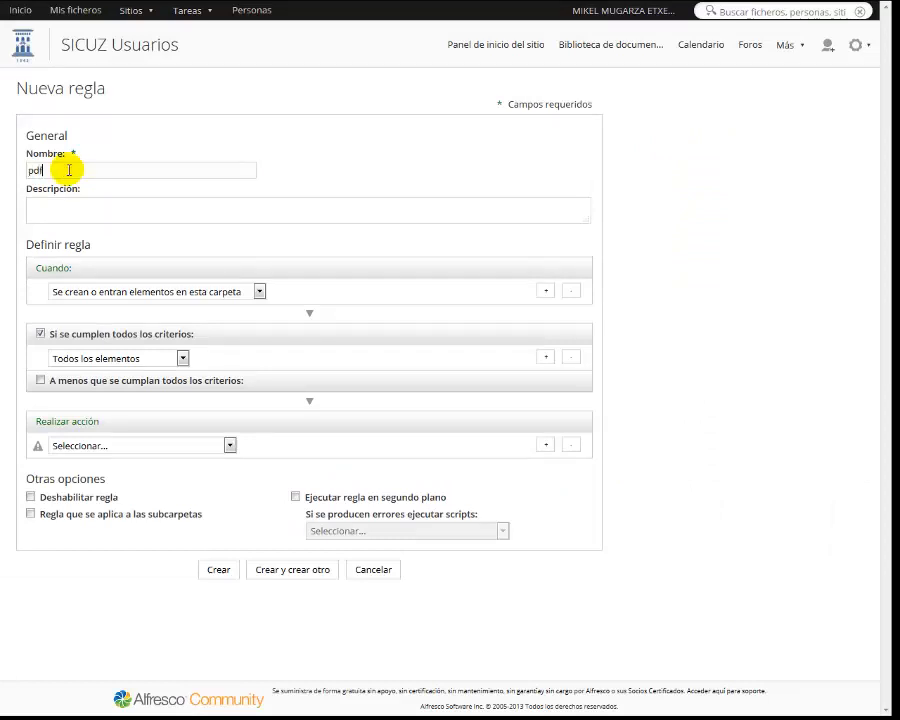
{"action": "left_click", "coordinate": [258, 290]}
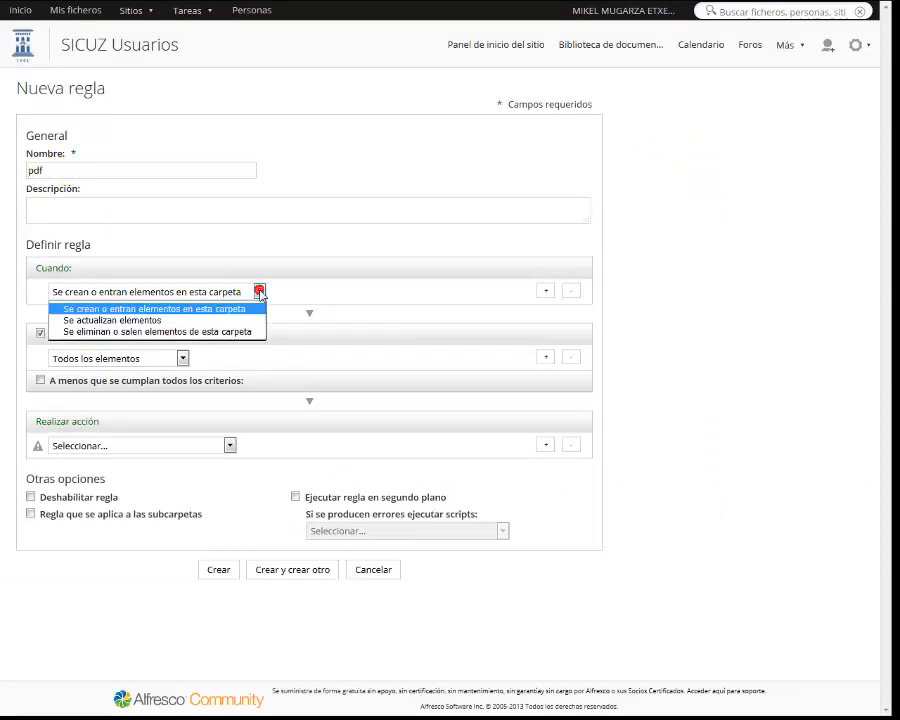
{"action": "left_click", "coordinate": [212, 314]}
{"action": "left_click", "coordinate": [545, 290]}
{"action": "left_click", "coordinate": [259, 312]}
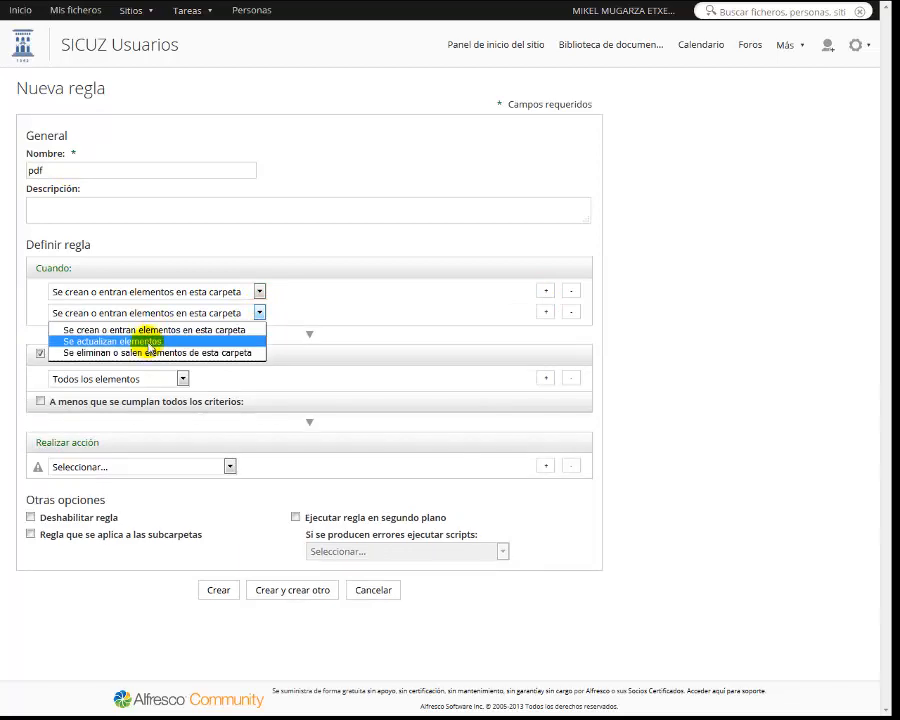
{"action": "left_click", "coordinate": [152, 341]}
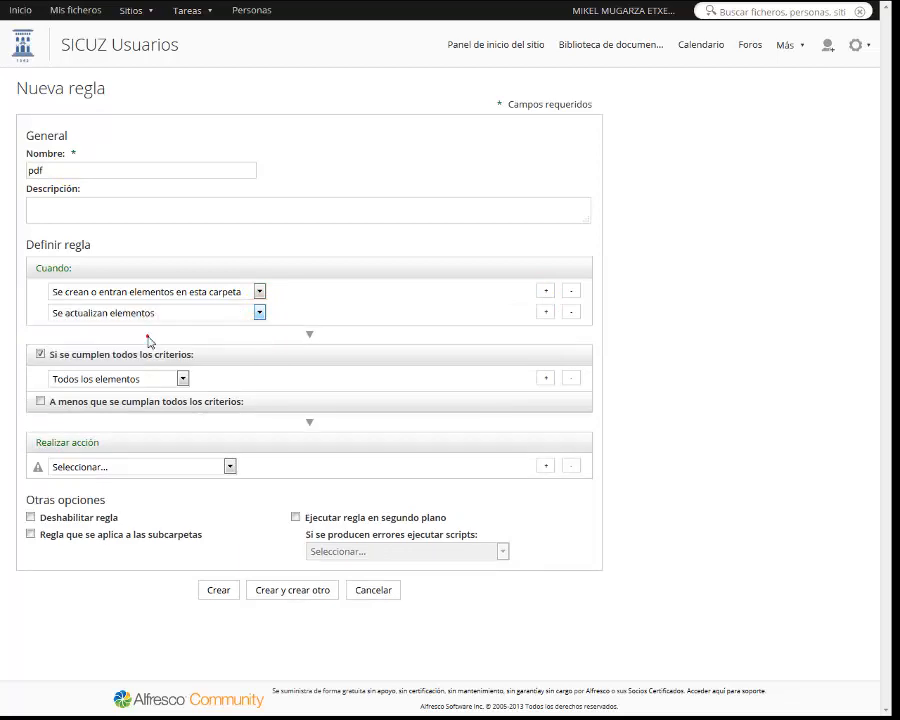
Step: Set the pdf rule's action to Transformar y copiar contenidos with the Adobe PDF Document mimetype, keeping the criterion Todos los elementos
{"action": "left_click", "coordinate": [183, 378]}
{"action": "left_click", "coordinate": [230, 465]}
{"action": "left_click", "coordinate": [230, 466]}
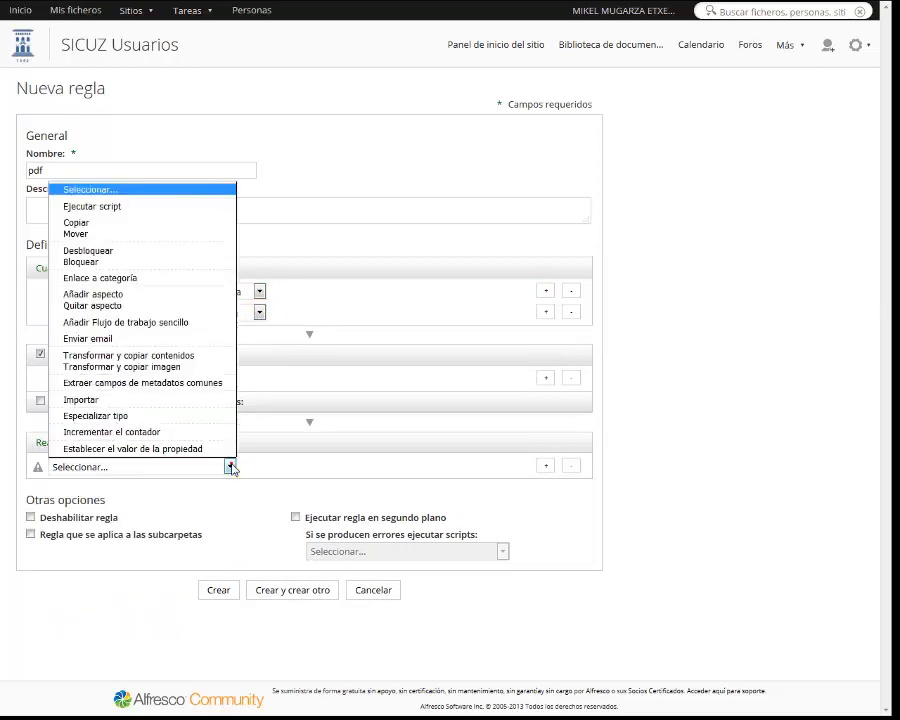
{"action": "left_click", "coordinate": [206, 357]}
{"action": "left_click", "coordinate": [386, 486]}
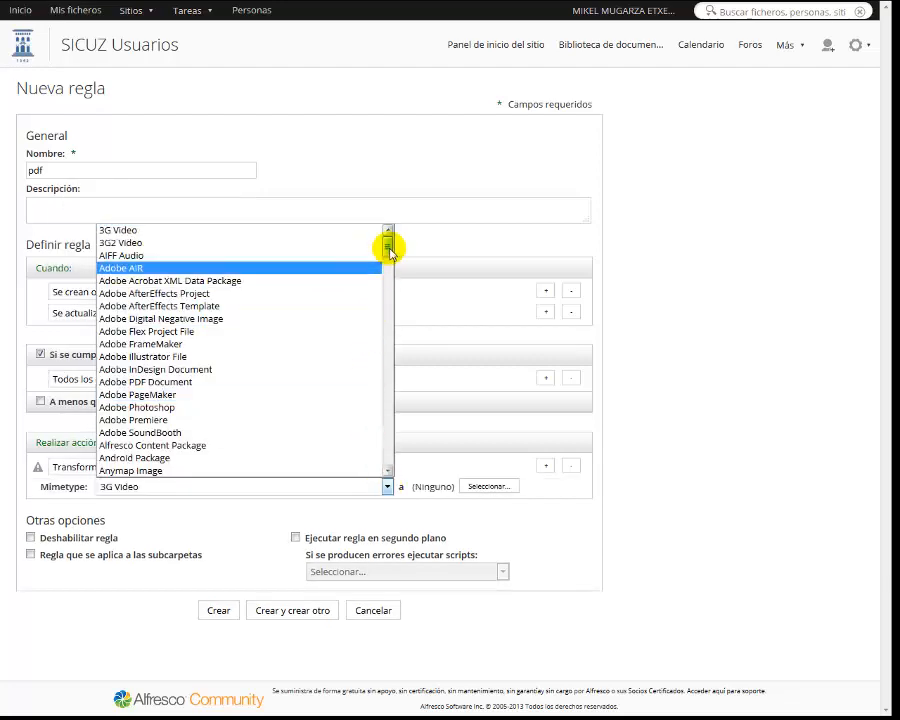
{"action": "left_click_drag", "start_coordinate": [389, 250], "coordinate": [390, 257]}
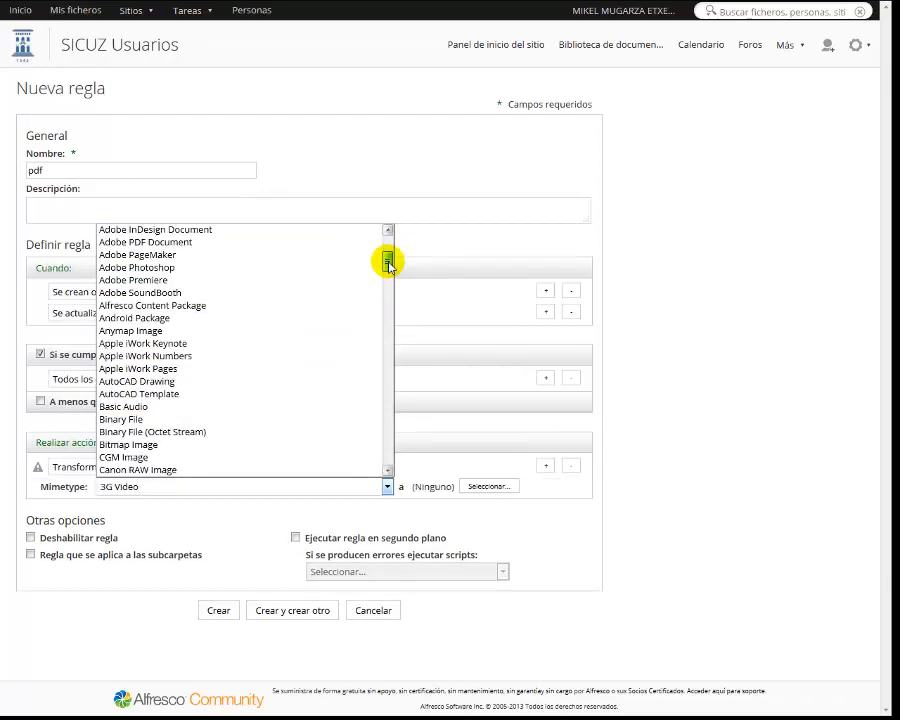
{"action": "left_click", "coordinate": [330, 242]}
Step: Choose the X-Odt_docs folder of SICUZ Usuarios as the destination for the converted copies and create the rule
{"action": "left_click", "coordinate": [489, 486]}
{"action": "left_click", "coordinate": [445, 424]}
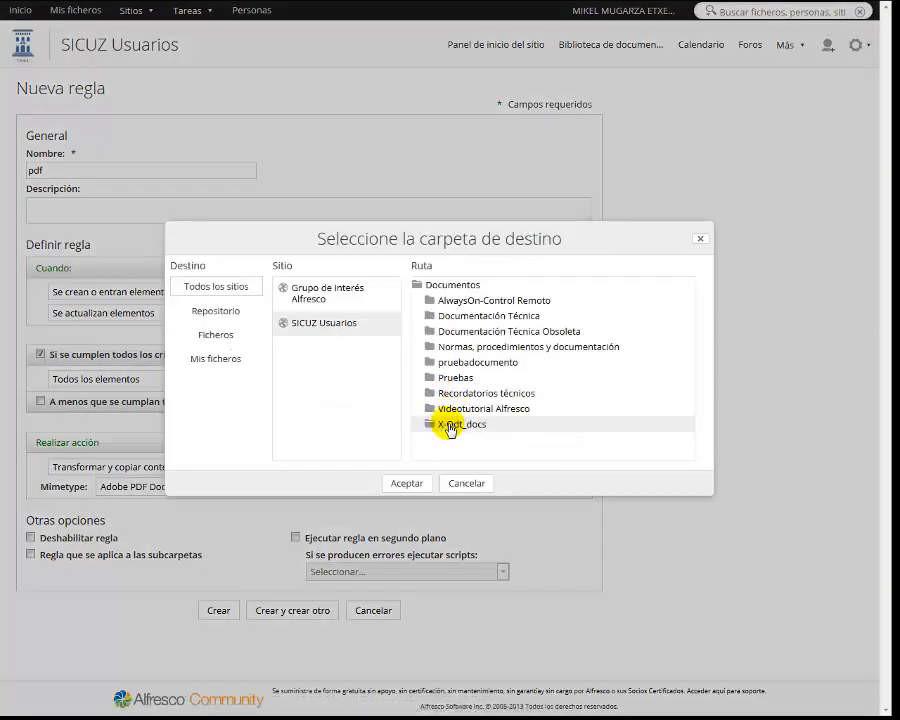
{"action": "left_click", "coordinate": [406, 483]}
{"action": "left_click", "coordinate": [217, 611]}
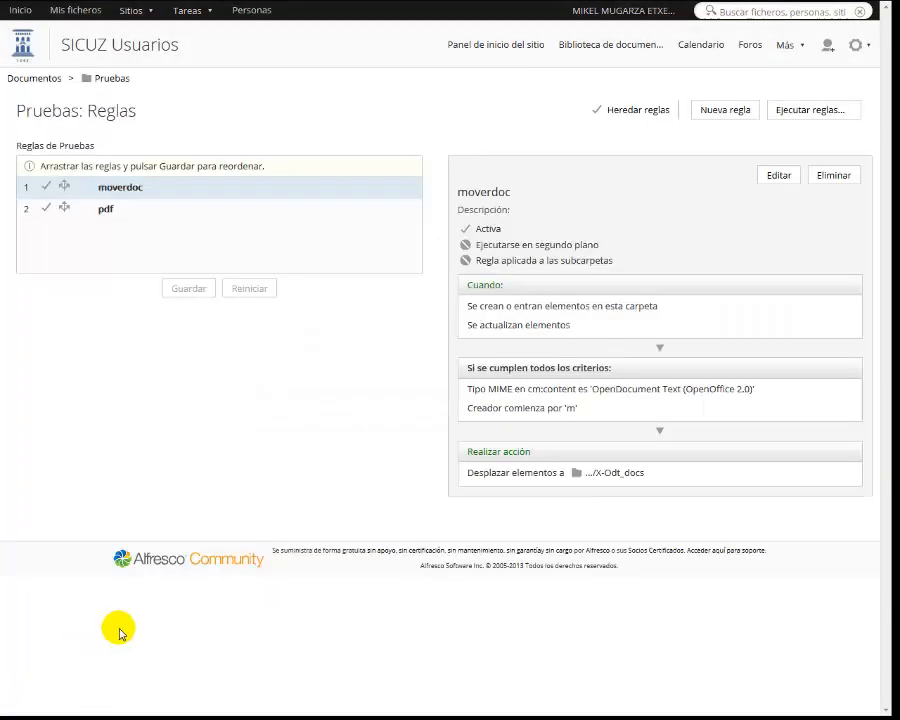
Step: Upload Probando-001.odt and Documento editando-001.odt to the Pruebas folder, checking the contents of X-Odt_docs before and after the upload
{"action": "left_click", "coordinate": [622, 46]}
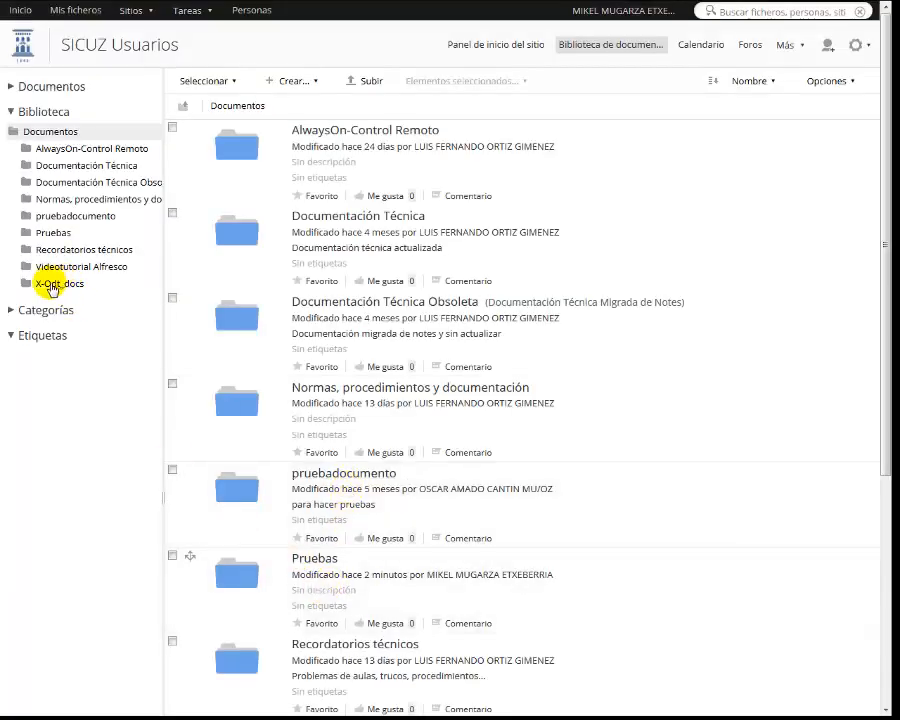
{"action": "left_click", "coordinate": [51, 286]}
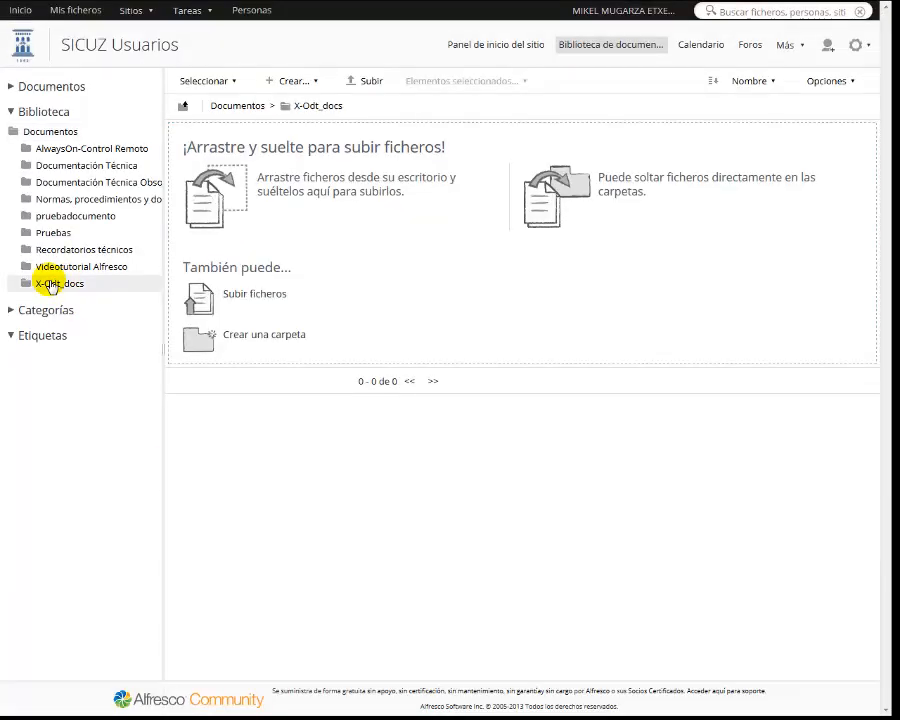
{"action": "left_click", "coordinate": [52, 233]}
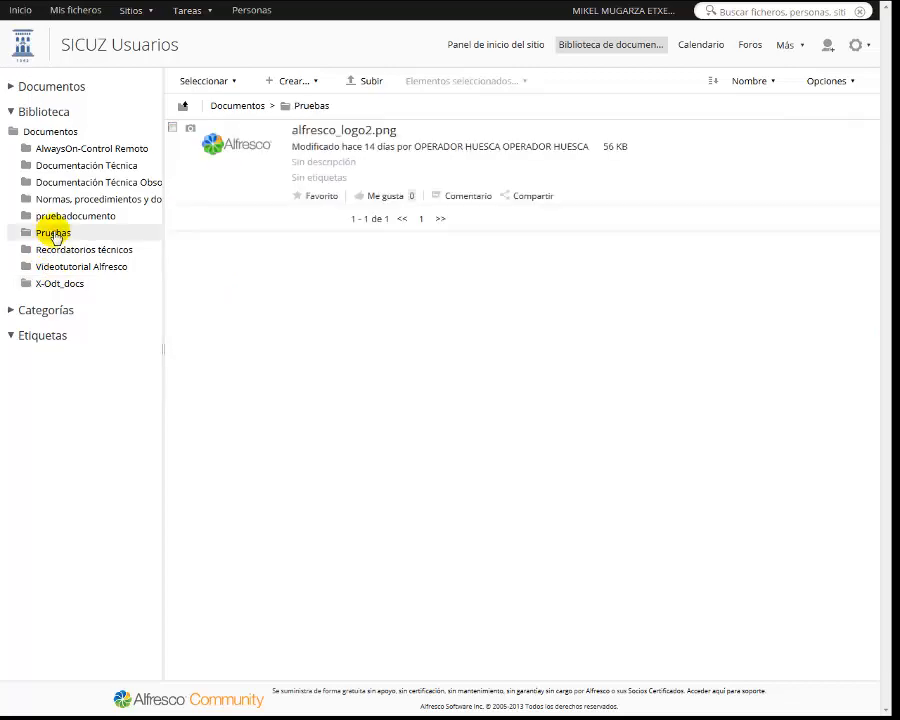
{"action": "left_click", "coordinate": [360, 79]}
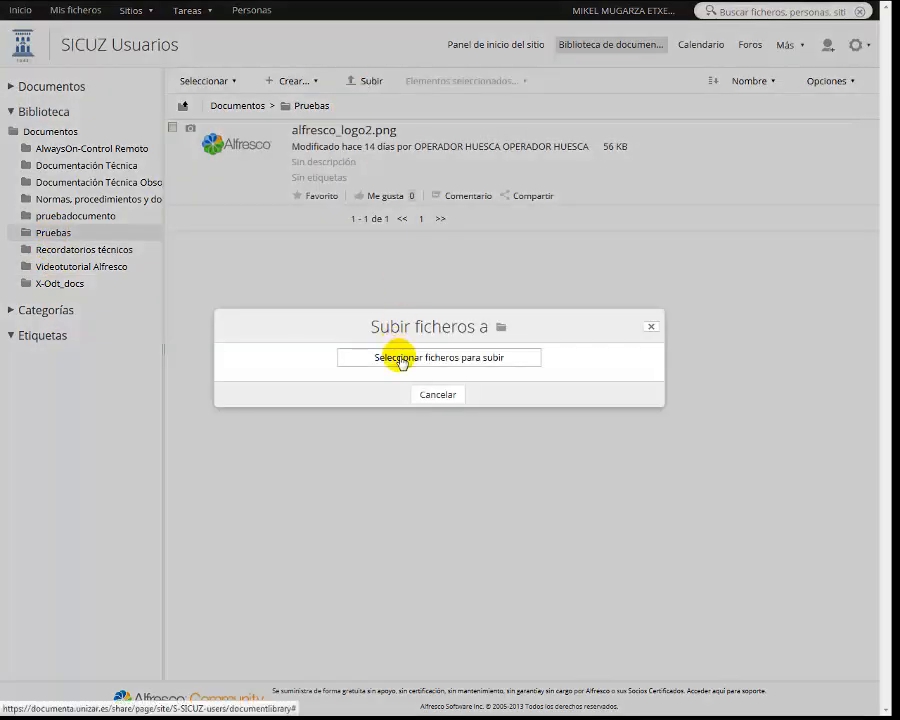
{"action": "left_click", "coordinate": [400, 358]}
{"action": "double_click", "coordinate": [161, 157]}
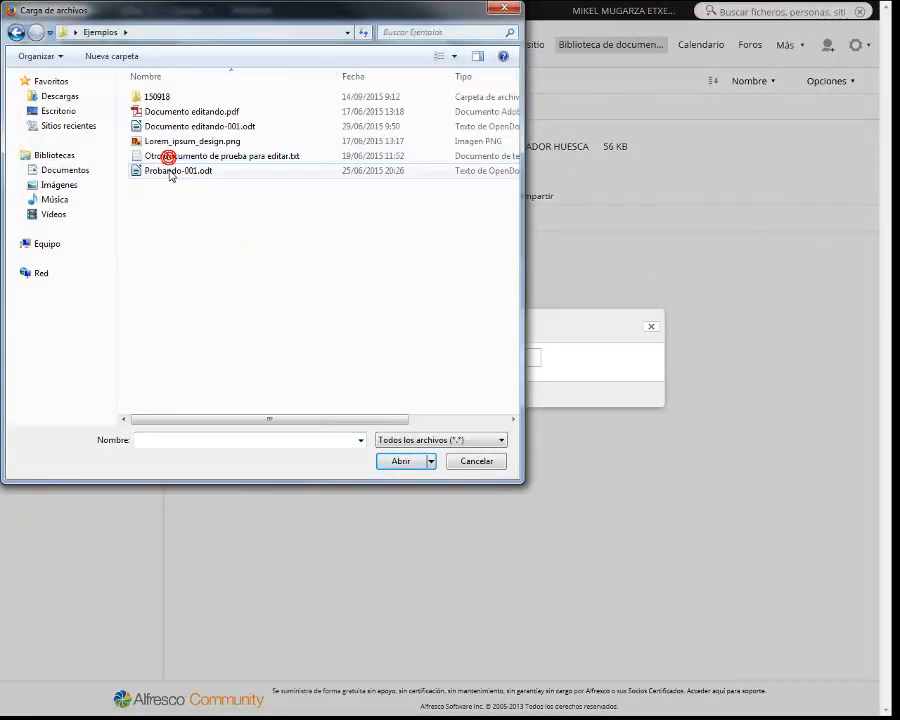
{"action": "left_click", "coordinate": [170, 172]}
{"action": "left_click", "coordinate": [170, 174]}
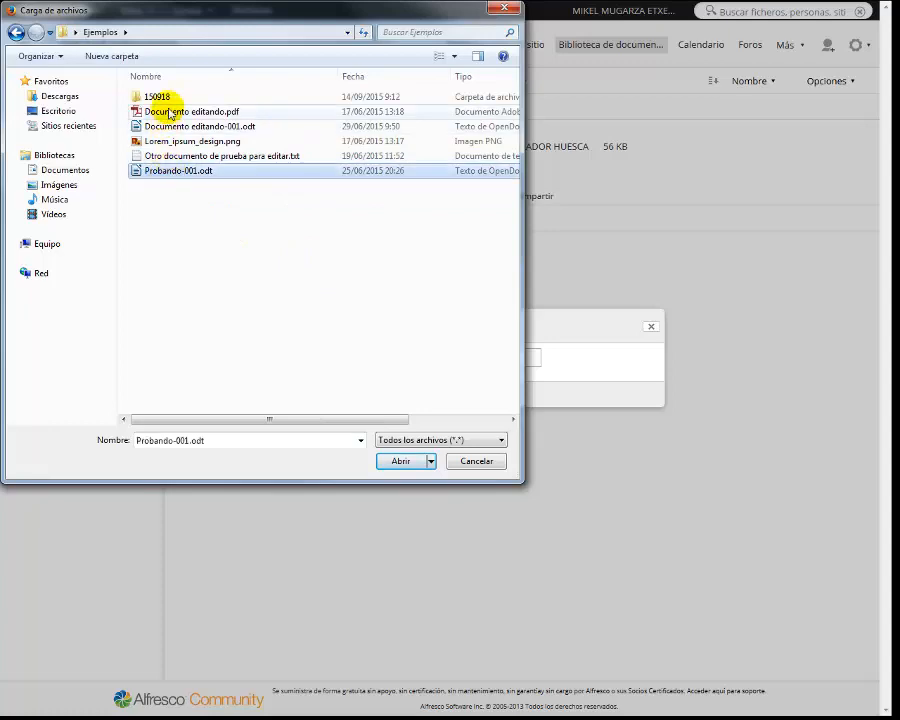
{"action": "left_click", "coordinate": [175, 126], "text": "ctrl"}
{"action": "left_click", "coordinate": [400, 461]}
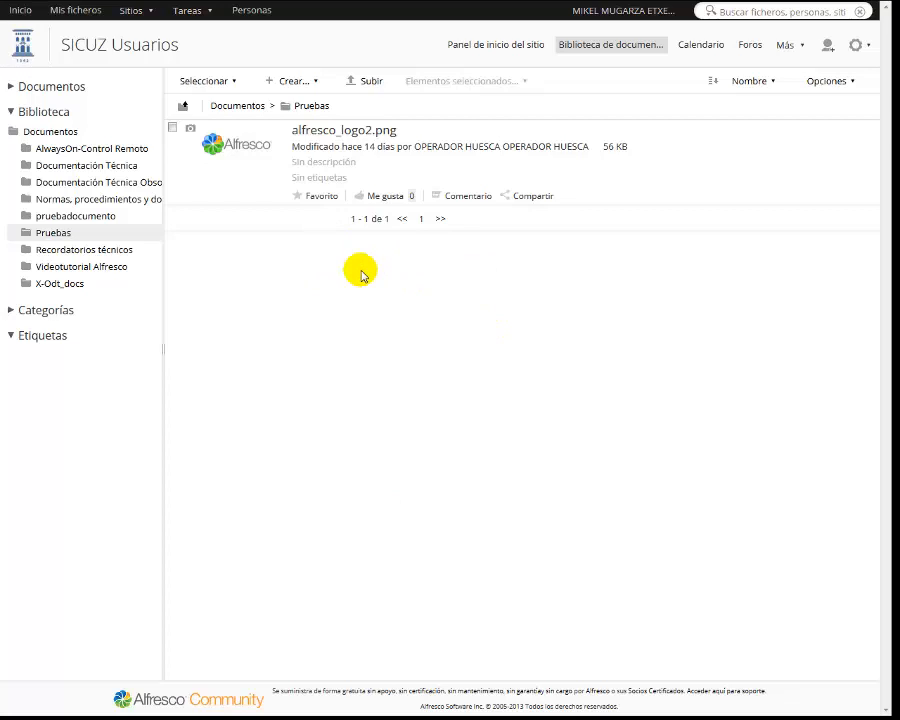
{"action": "left_click", "coordinate": [68, 285]}
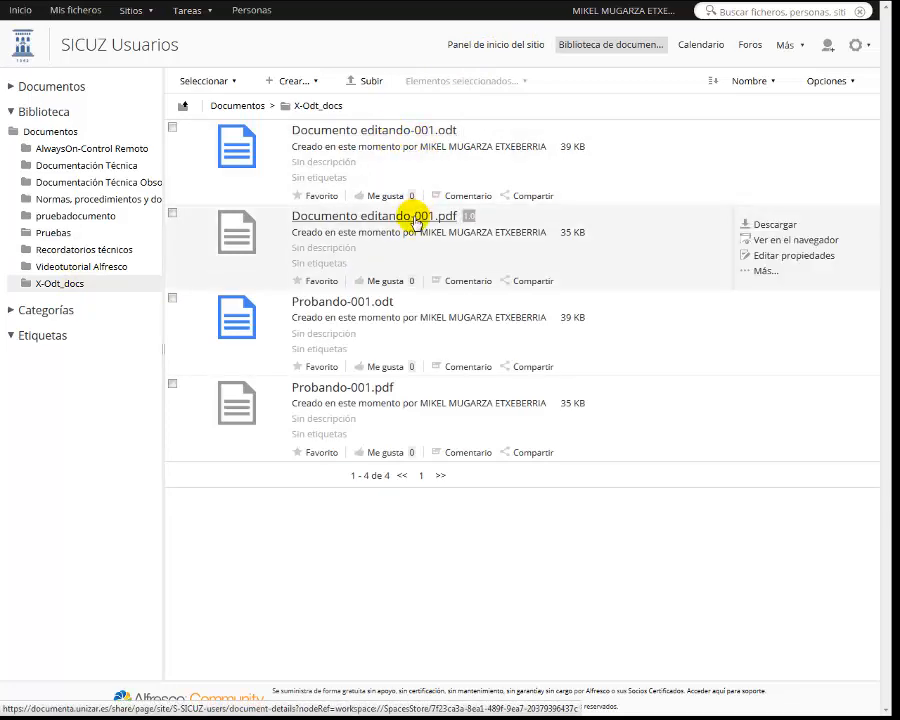
Step: Open permission management for the Pruebas folder and add the site administrator's own user account to its local permissions
{"action": "left_click", "coordinate": [619, 45]}
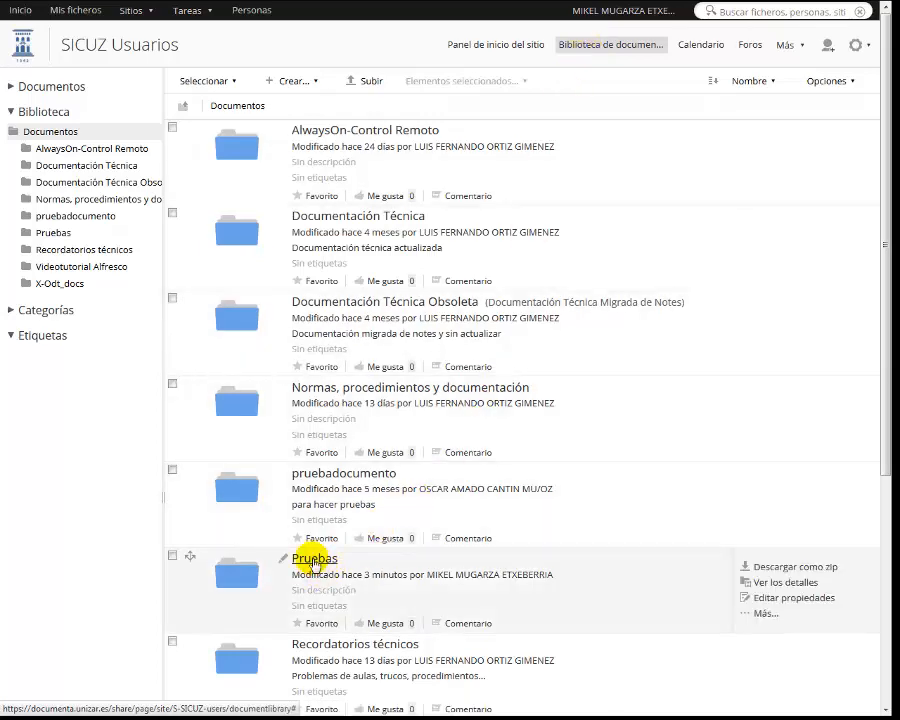
{"action": "left_click", "coordinate": [765, 613]}
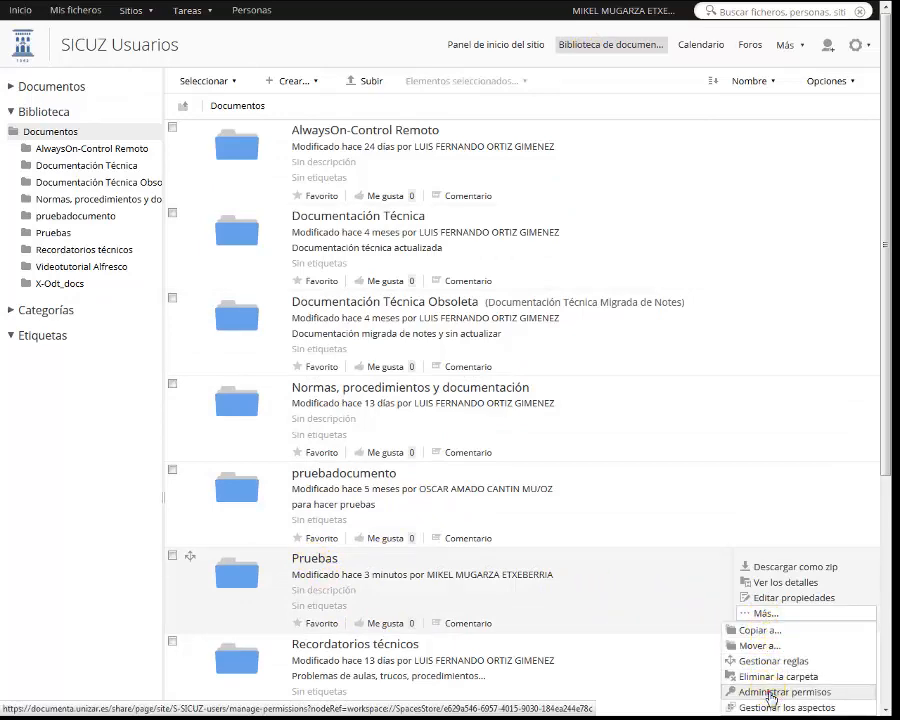
{"action": "left_click", "coordinate": [771, 692]}
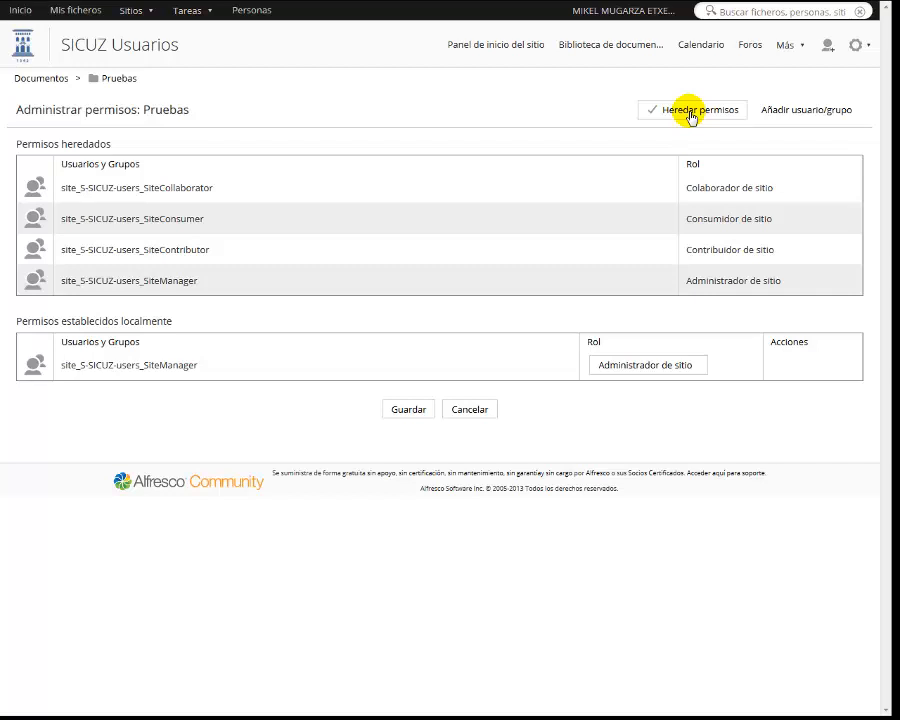
{"action": "left_click", "coordinate": [805, 112]}
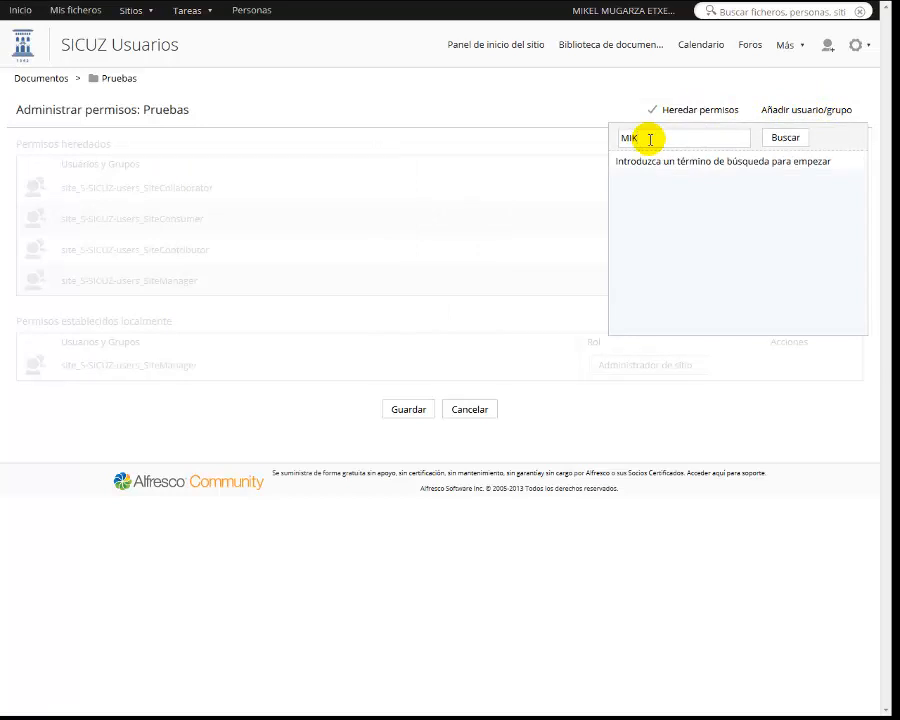
{"action": "key", "text": "Return"}
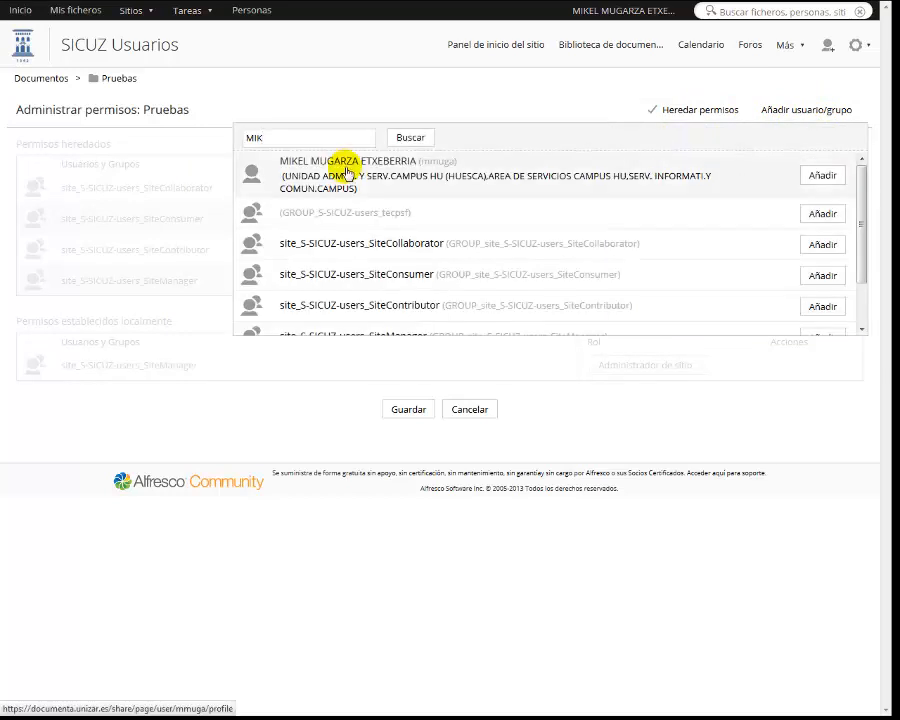
{"action": "left_click", "coordinate": [822, 175]}
Step: Search for TEC and add the group GROUP_S-SICUZ-users_tecpsf to the local permissions of Pruebas
{"action": "left_click", "coordinate": [805, 110]}
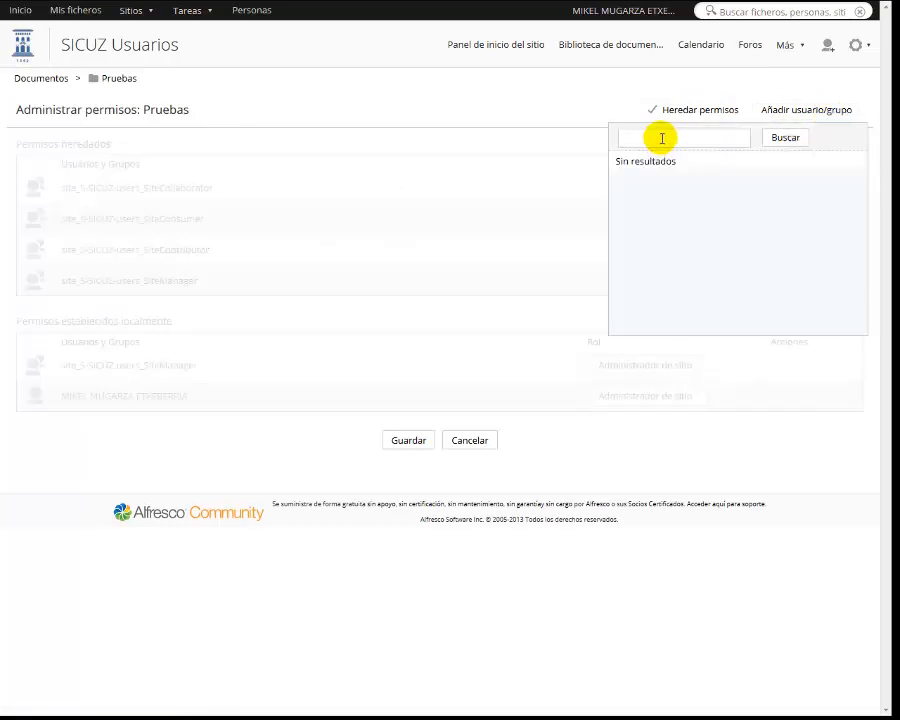
{"action": "key", "text": "Return"}
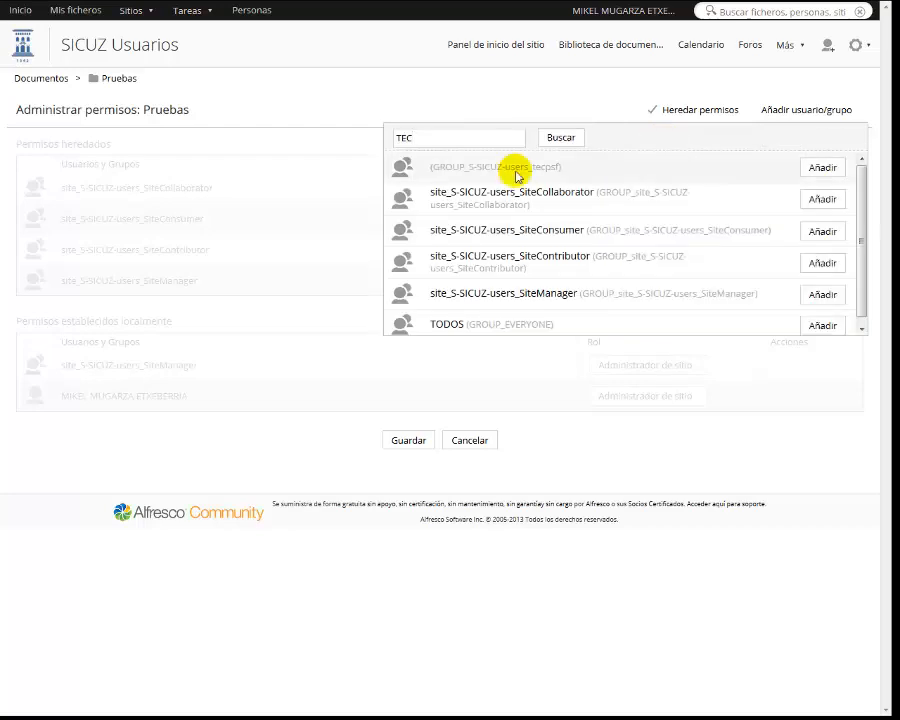
{"action": "left_click", "coordinate": [815, 171]}
Step: Review the roles available for the added group and user, keep their assigned roles, and save the Pruebas permissions
{"action": "left_click", "coordinate": [648, 368]}
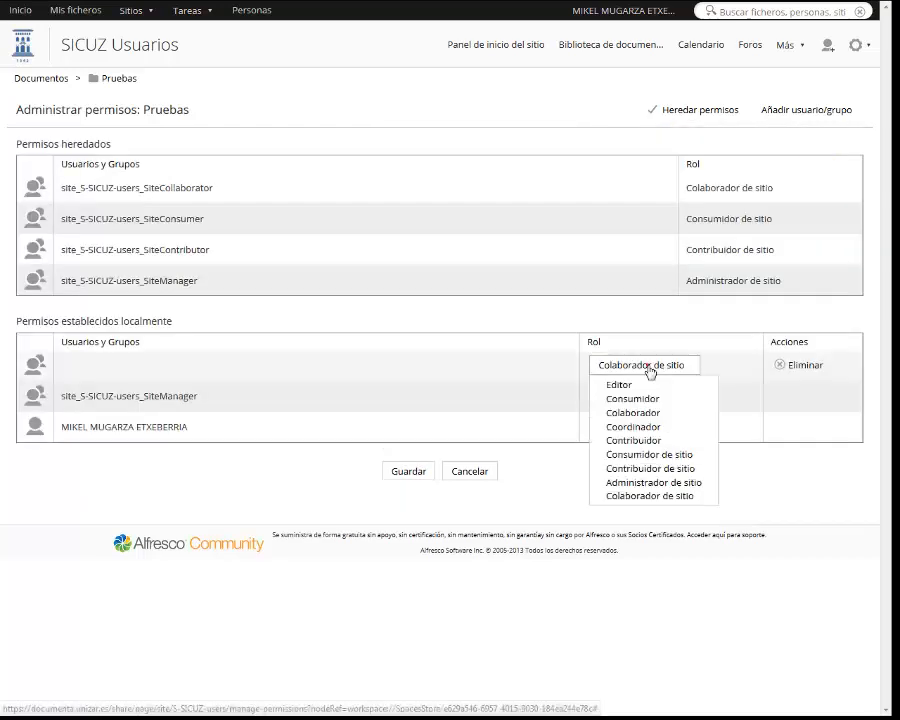
{"action": "left_click", "coordinate": [744, 466]}
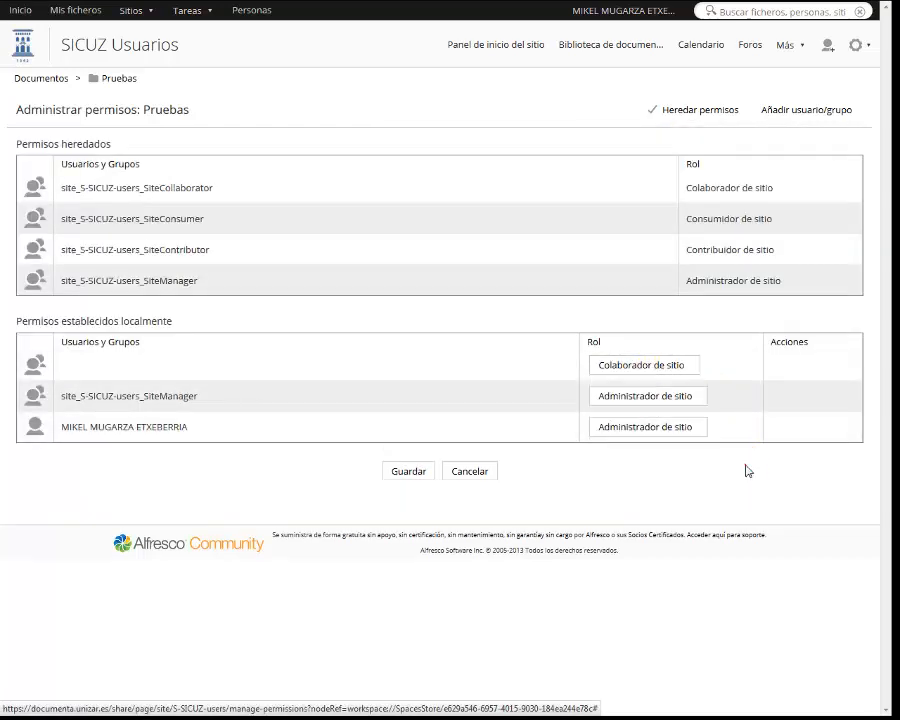
{"action": "left_click", "coordinate": [663, 428]}
{"action": "left_click", "coordinate": [668, 364]}
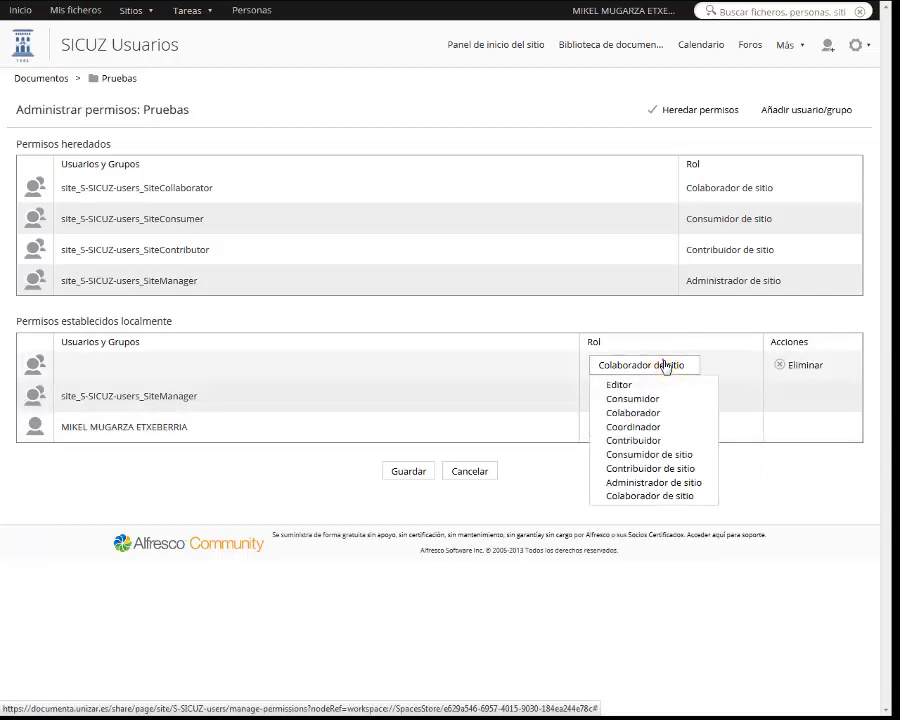
{"action": "left_click", "coordinate": [730, 435]}
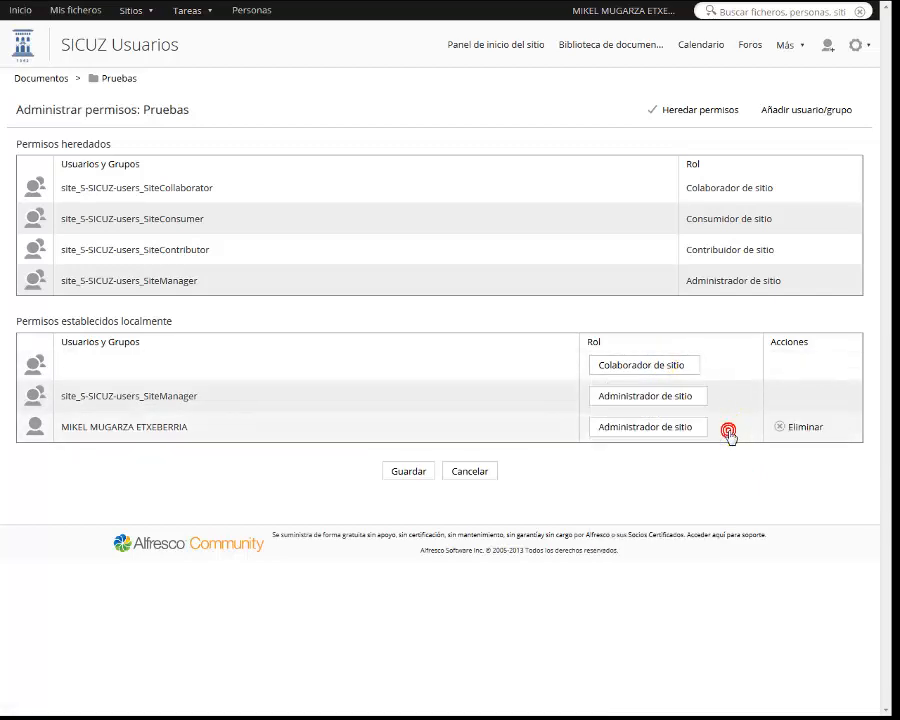
{"action": "left_click", "coordinate": [408, 471]}
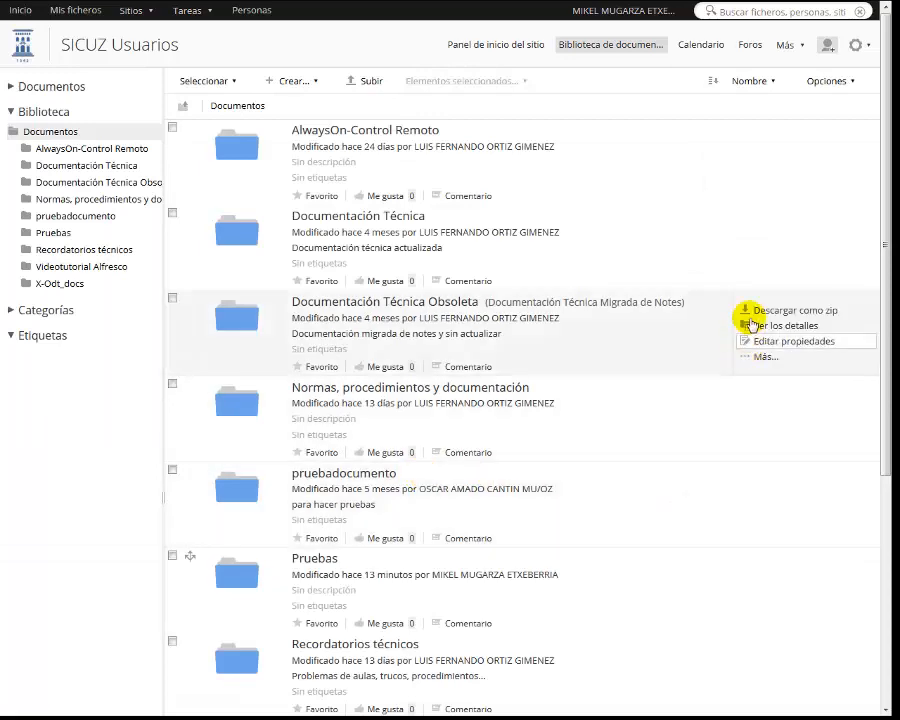
{"action": "left_click", "coordinate": [855, 48]}
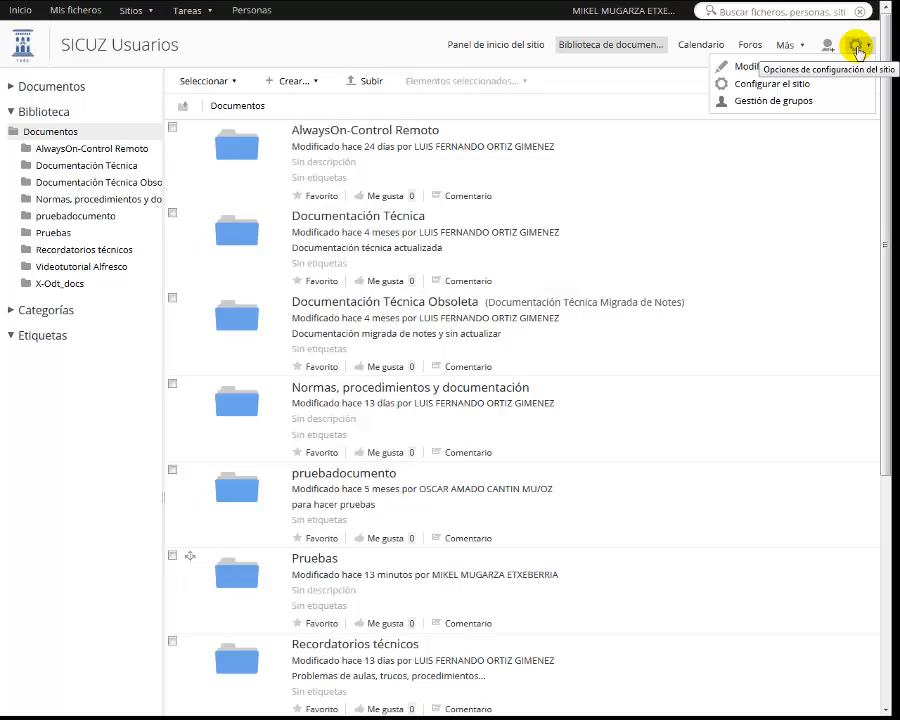
{"action": "left_click", "coordinate": [643, 18]}
{"action": "left_click", "coordinate": [628, 114]}
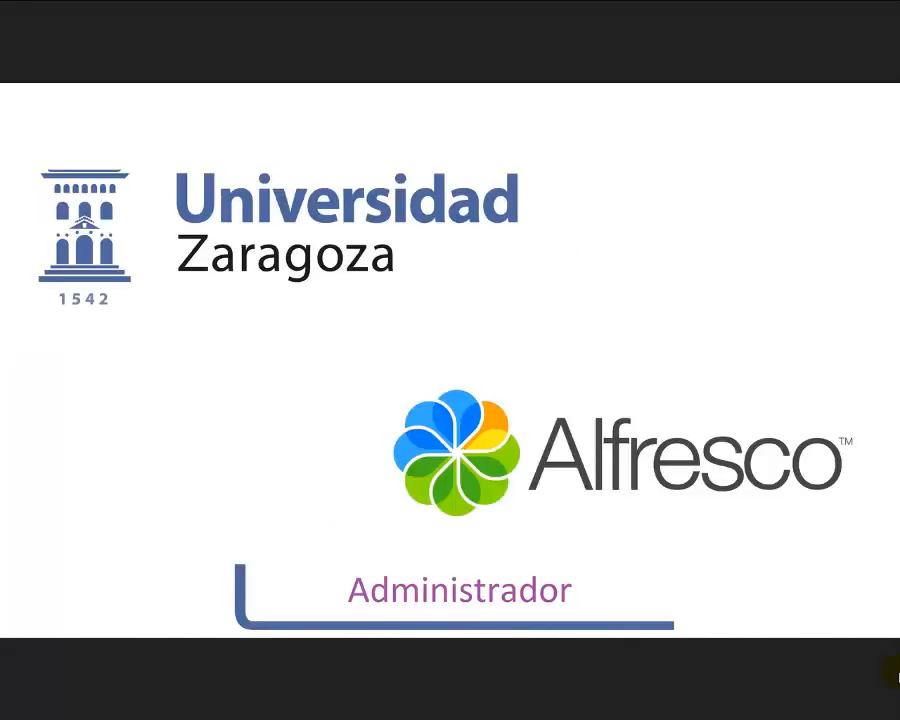